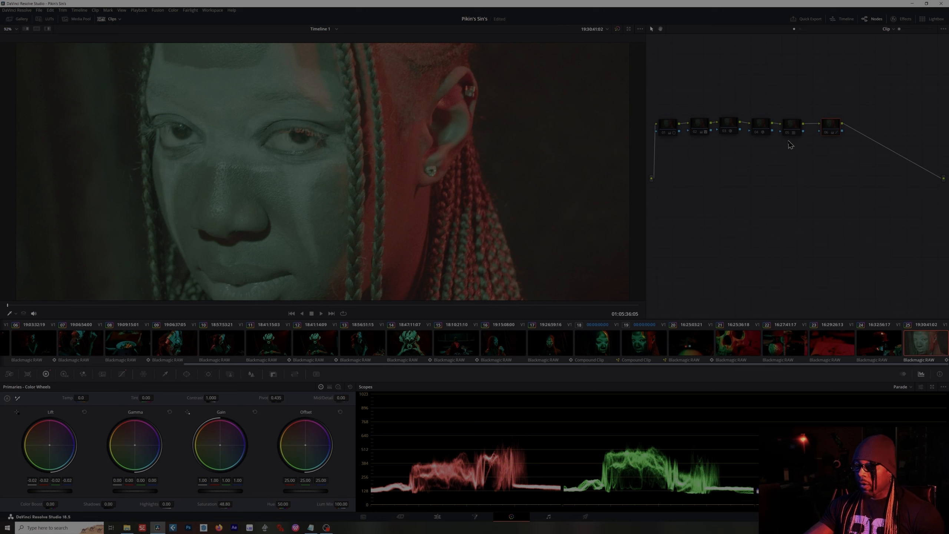
- Toggle the enable state of the fourth node in the node chain
click(762, 130)
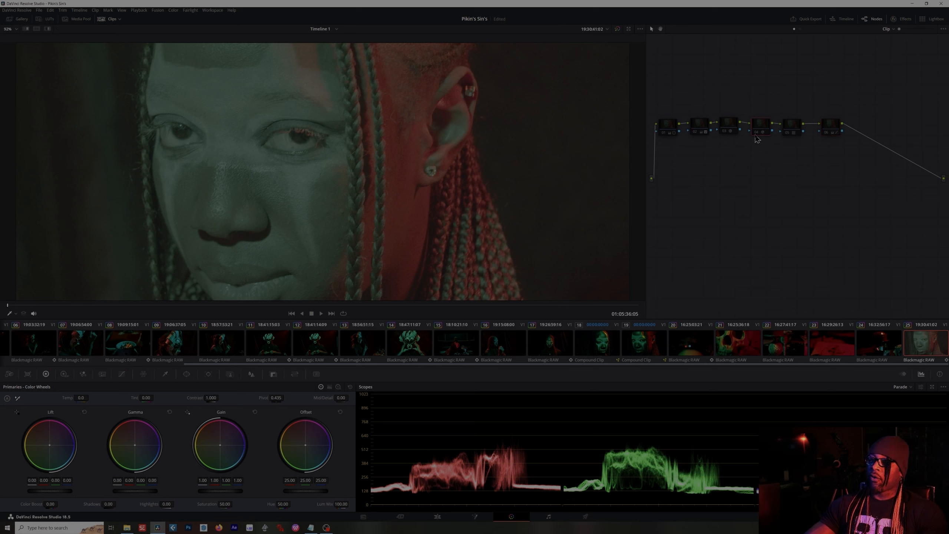
key(ctrl+d)
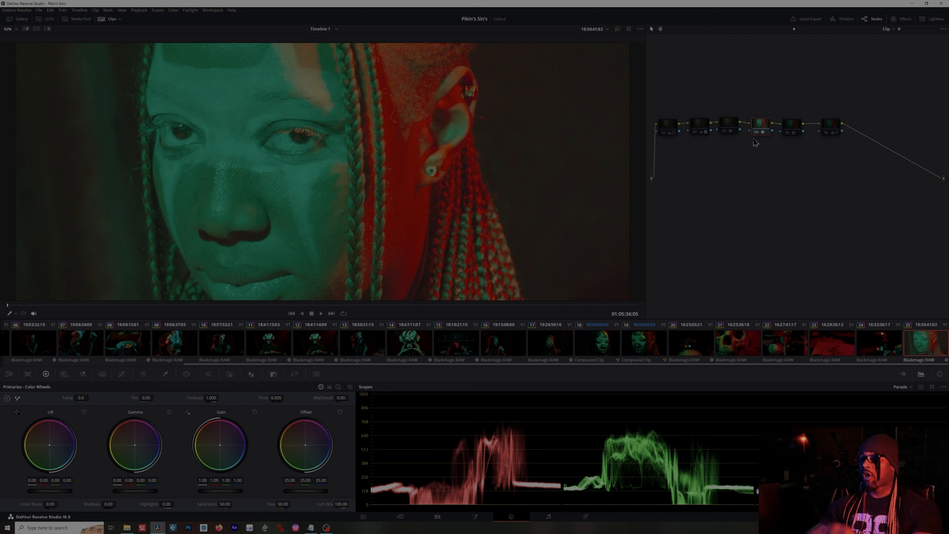
- Open the Effects settings to review the node's Color Space Transform parameters, then close them
click(904, 21)
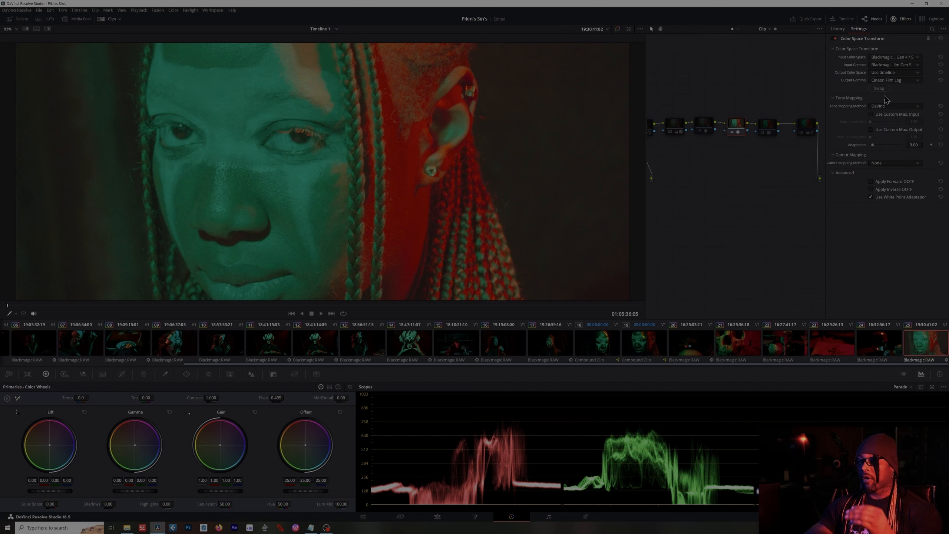
click(904, 22)
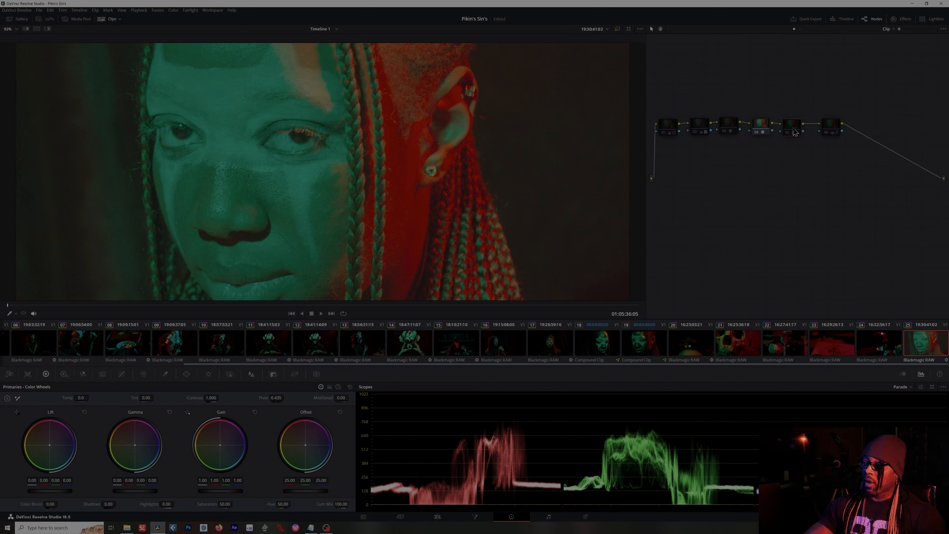
- Select the fifth node in the node chain
drag(788, 135, 788, 134)
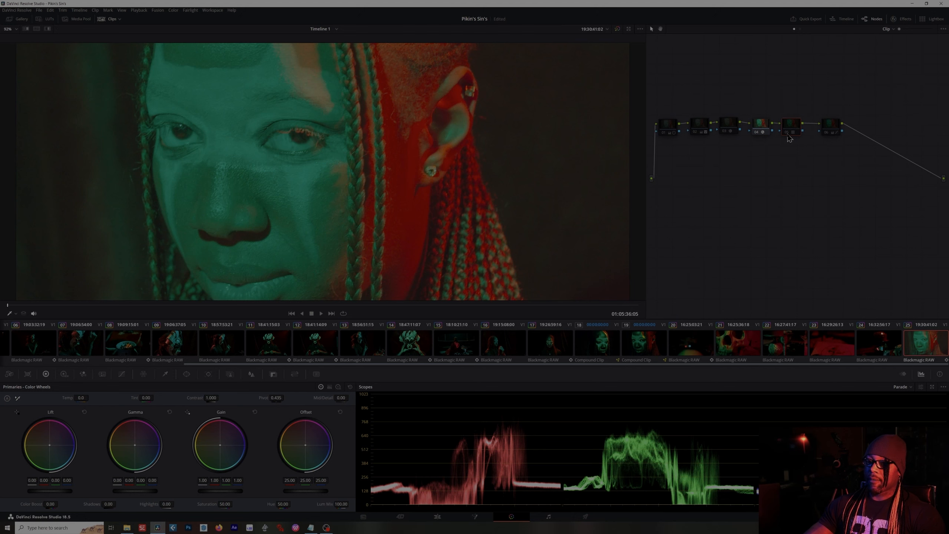
click(788, 134)
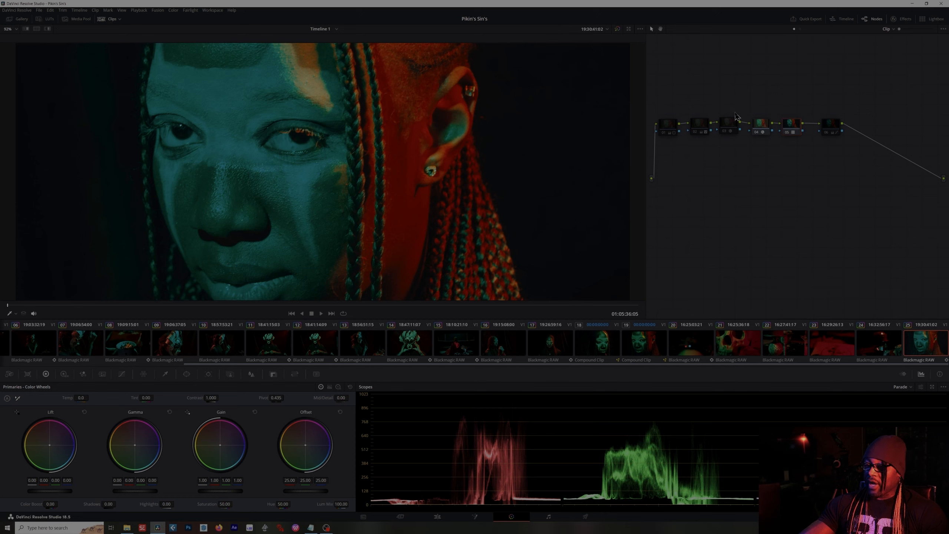
- Select the second node and set the viewer's on-screen controls to Off
scroll(222, 162, up, 5)
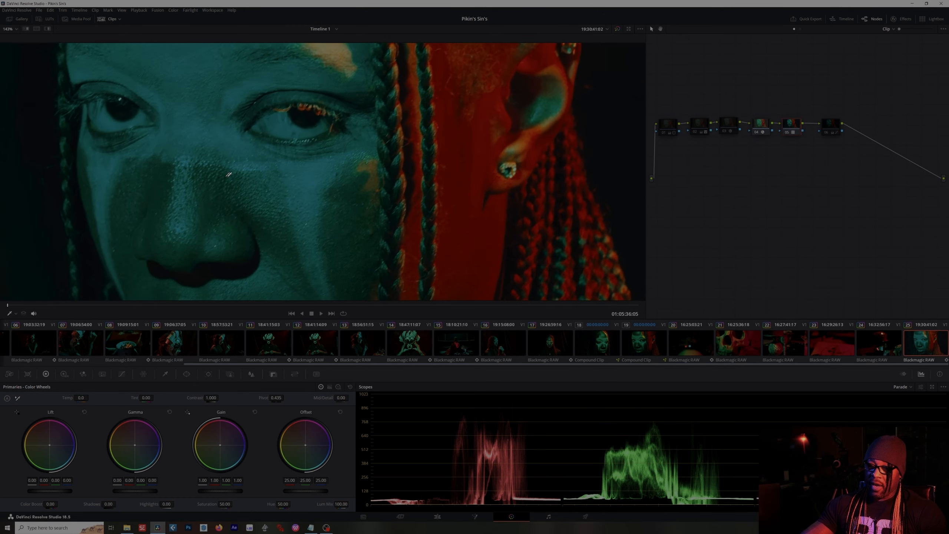
scroll(294, 161, down, 3)
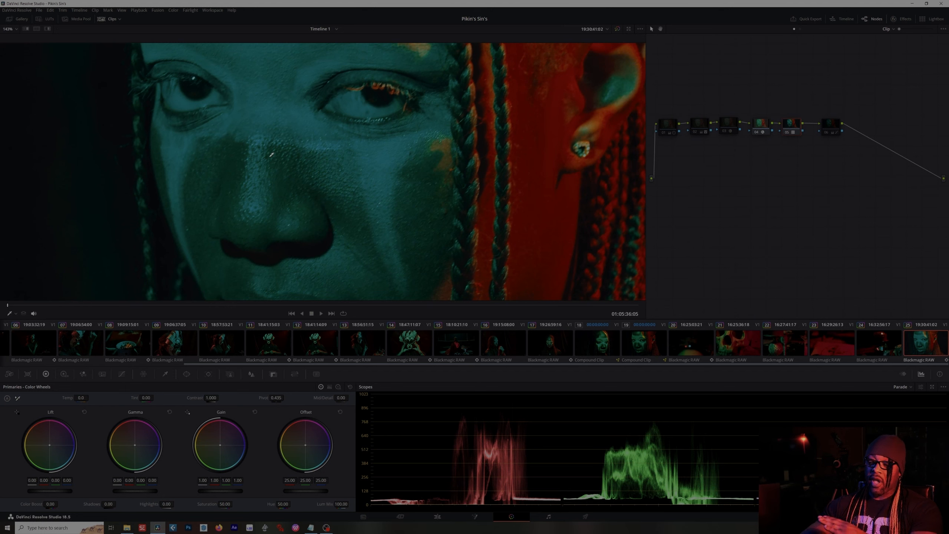
scroll(386, 166, down, 3)
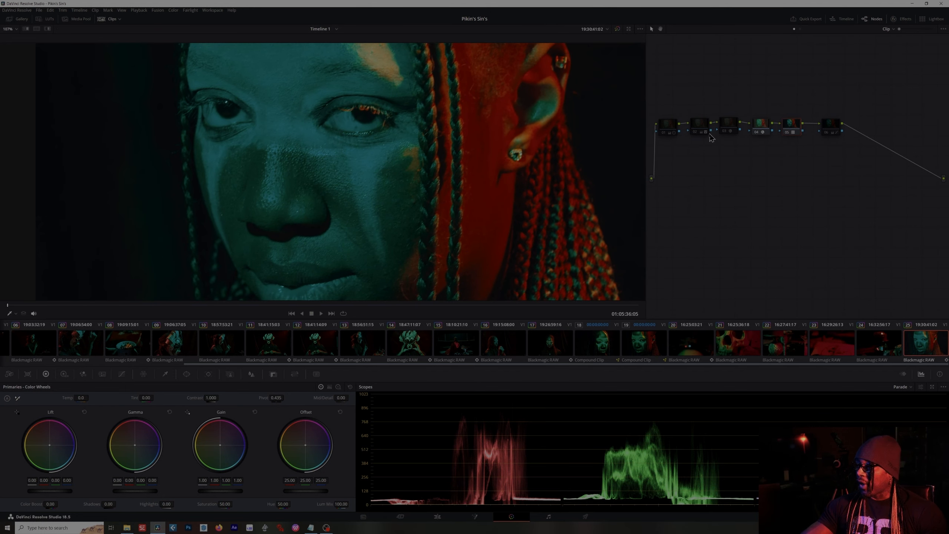
click(697, 133)
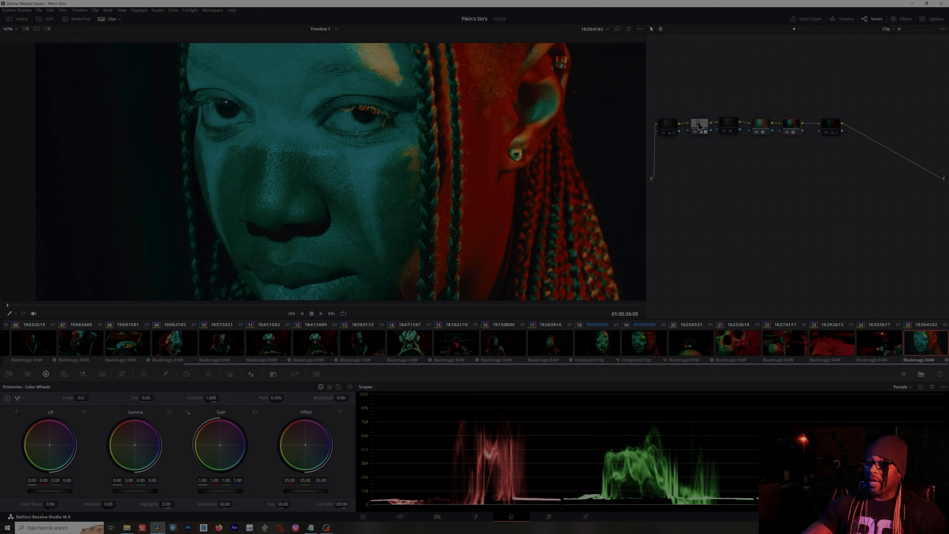
click(16, 313)
click(26, 342)
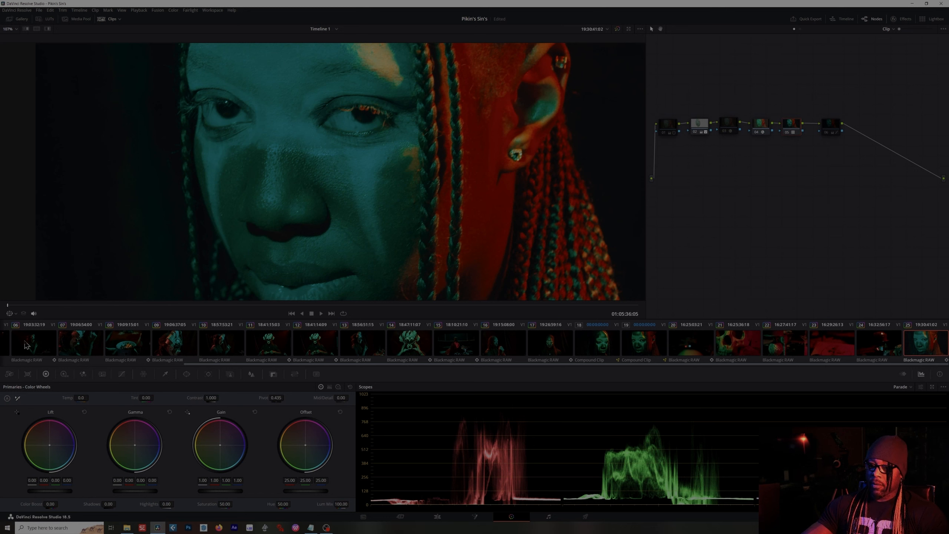
click(15, 314)
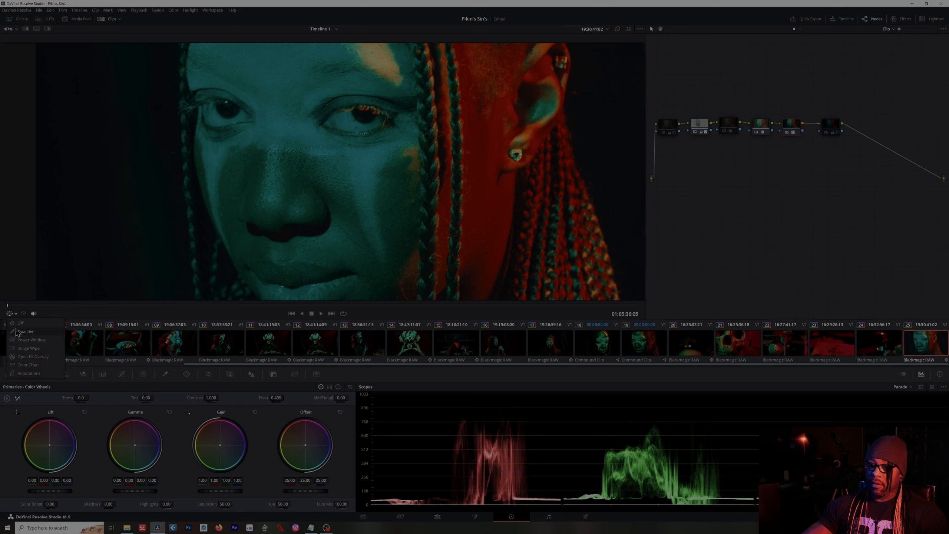
click(15, 324)
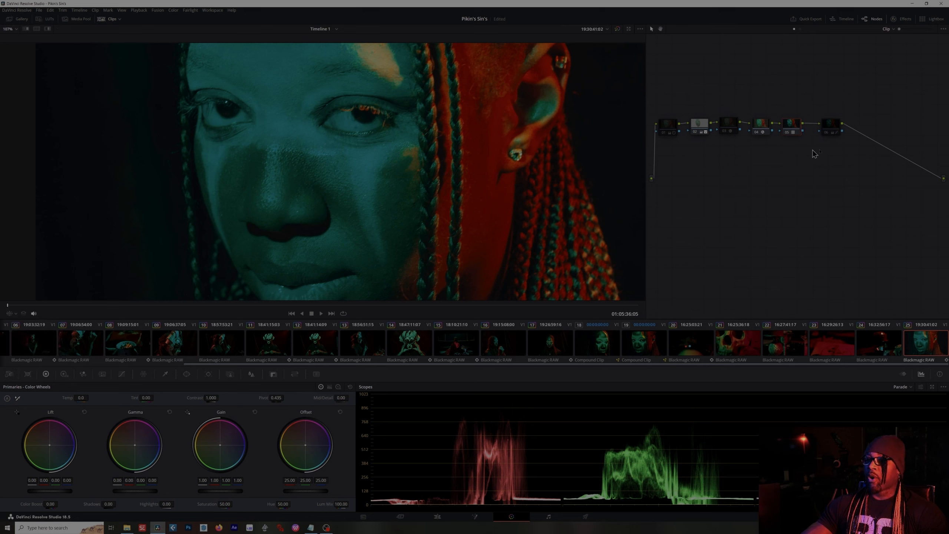
- Adjust Midtone Detail on the second node, pushing it up to 100 and then back down
mouse_move(697, 138)
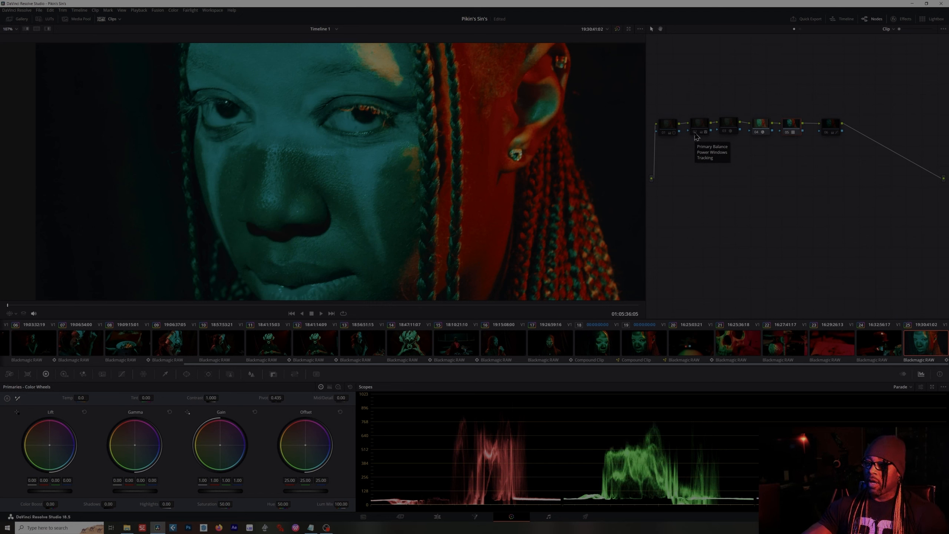
click(696, 133)
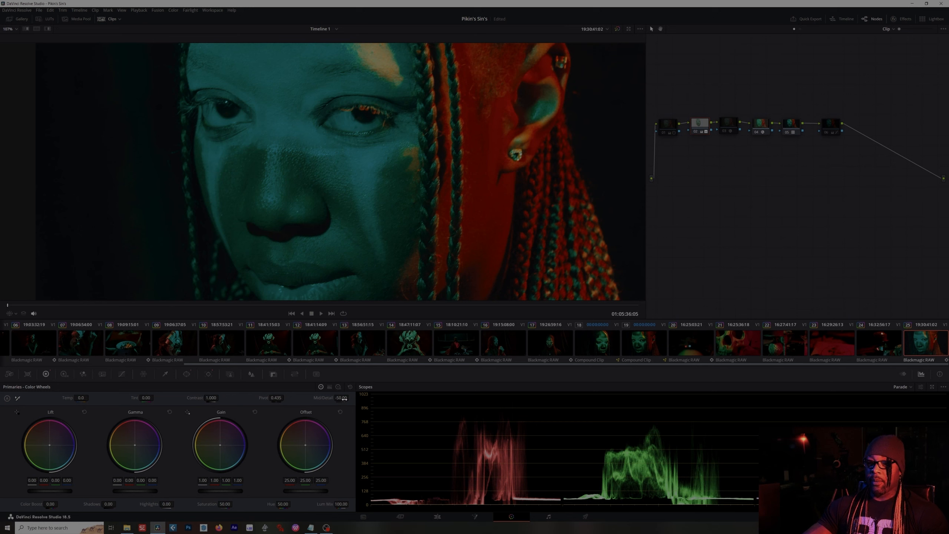
drag(343, 398, 351, 398)
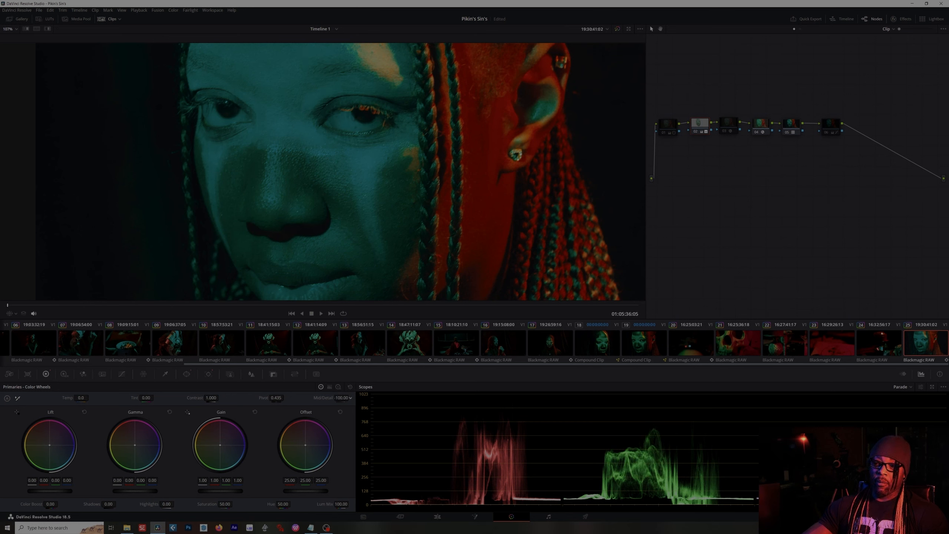
drag(341, 398, 430, 398)
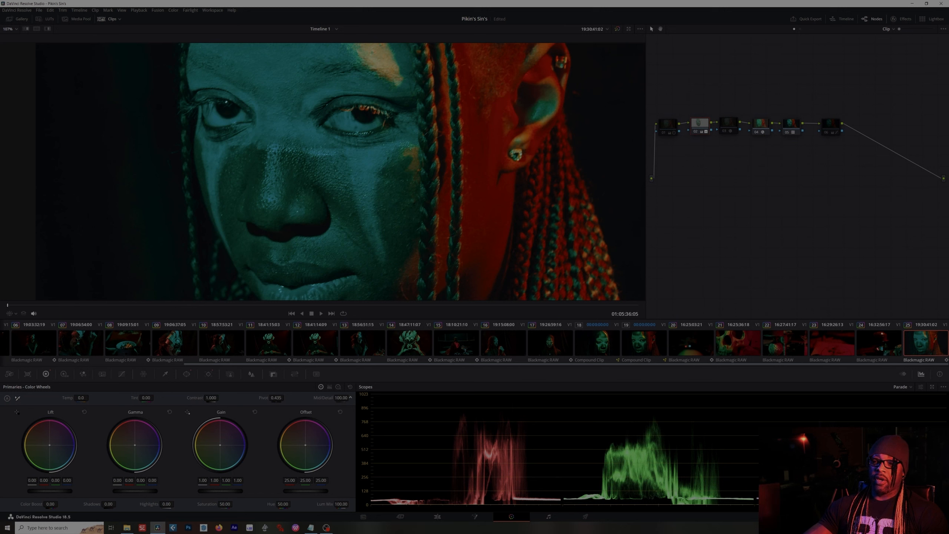
drag(342, 398, 320, 398)
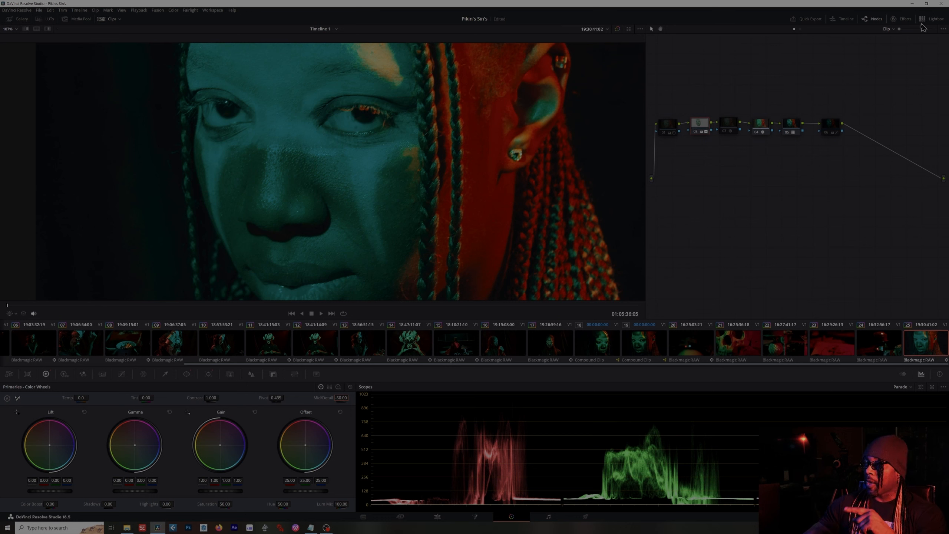
- Select the third node and then the first node to review their primary wheel settings
click(732, 130)
click(725, 133)
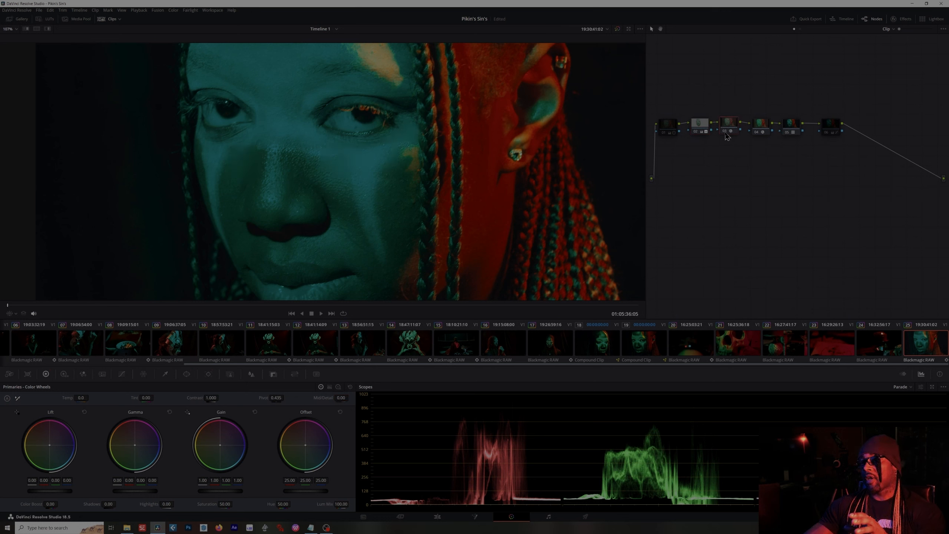
drag(726, 133, 726, 134)
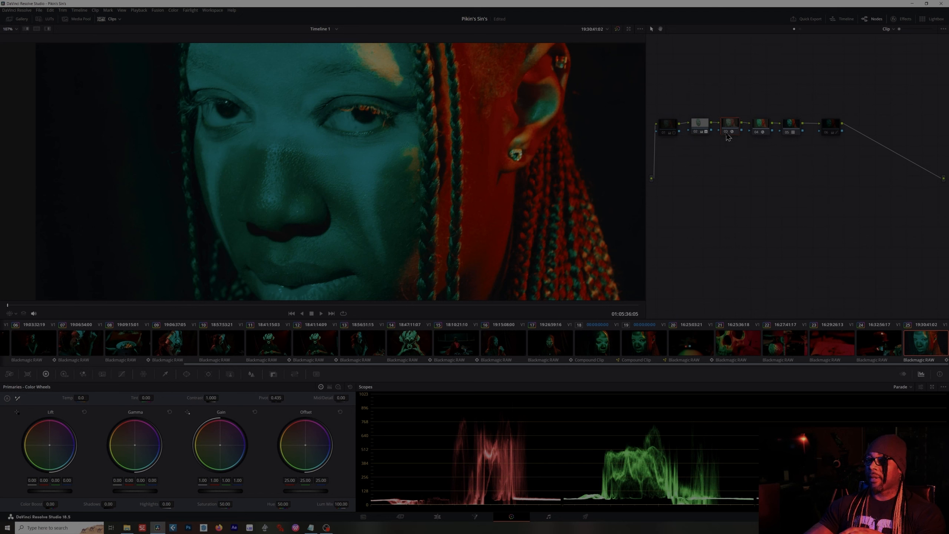
click(727, 134)
click(727, 133)
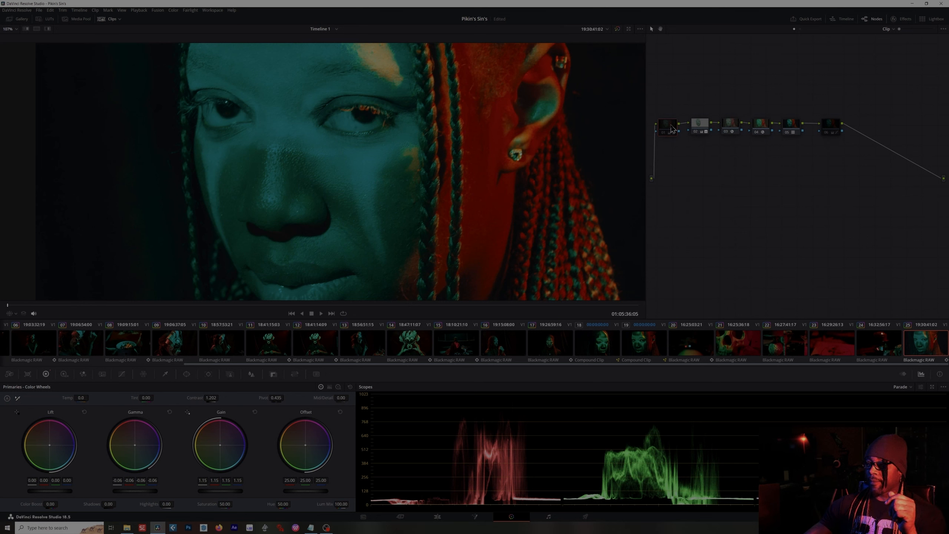
click(667, 133)
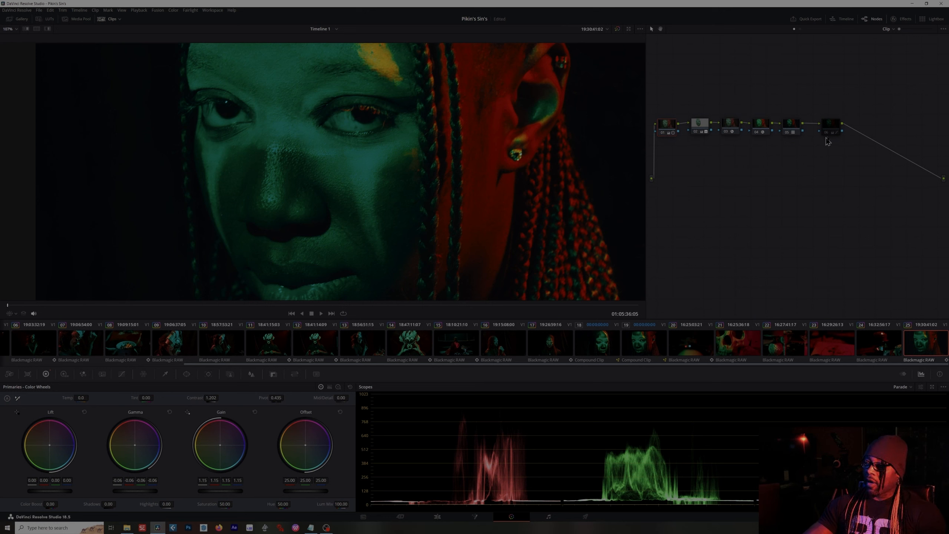
- Select the last node, then box-select the final three nodes and shift them right to open a gap
click(836, 128)
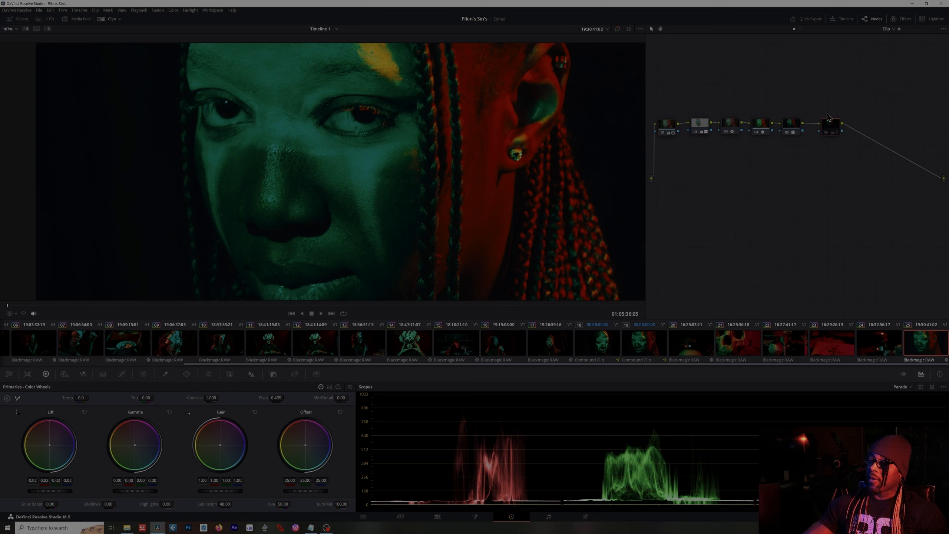
click(827, 135)
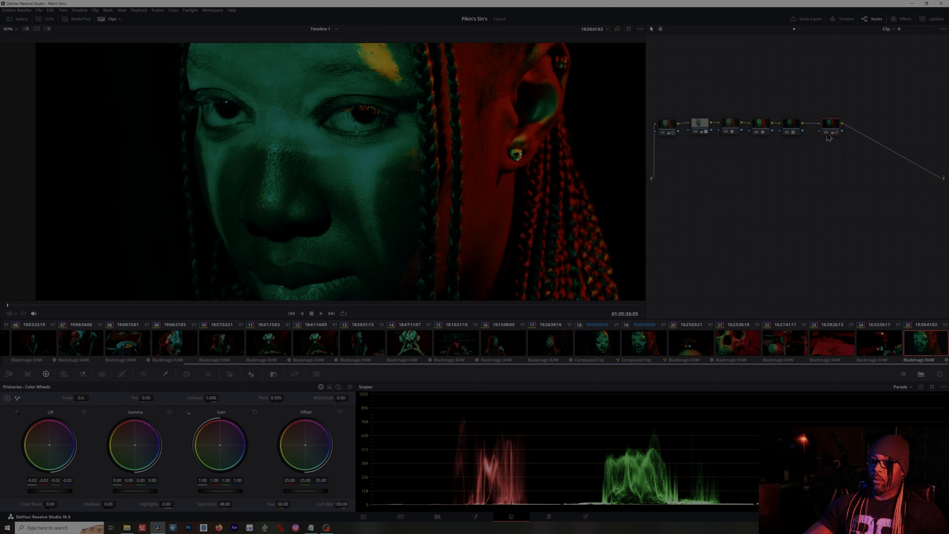
click(828, 136)
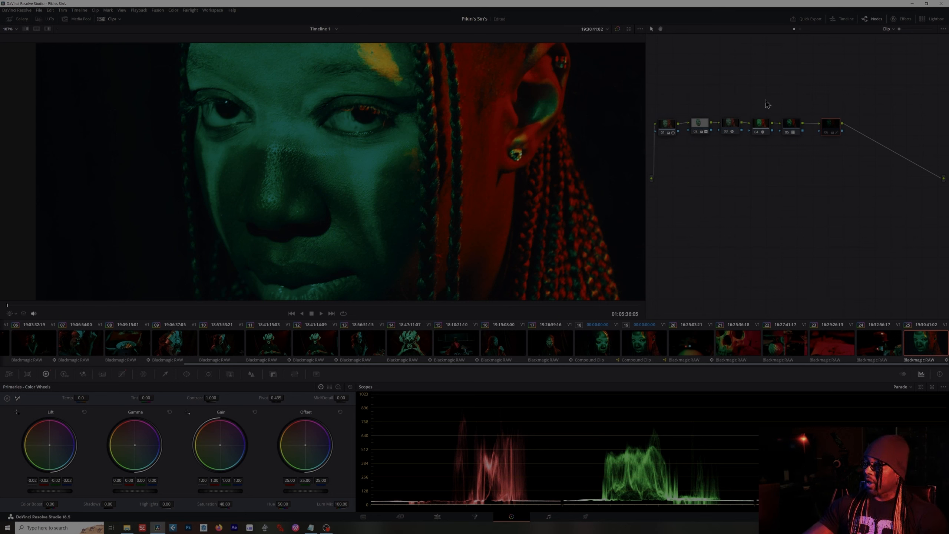
drag(755, 94, 915, 163)
drag(759, 126, 824, 130)
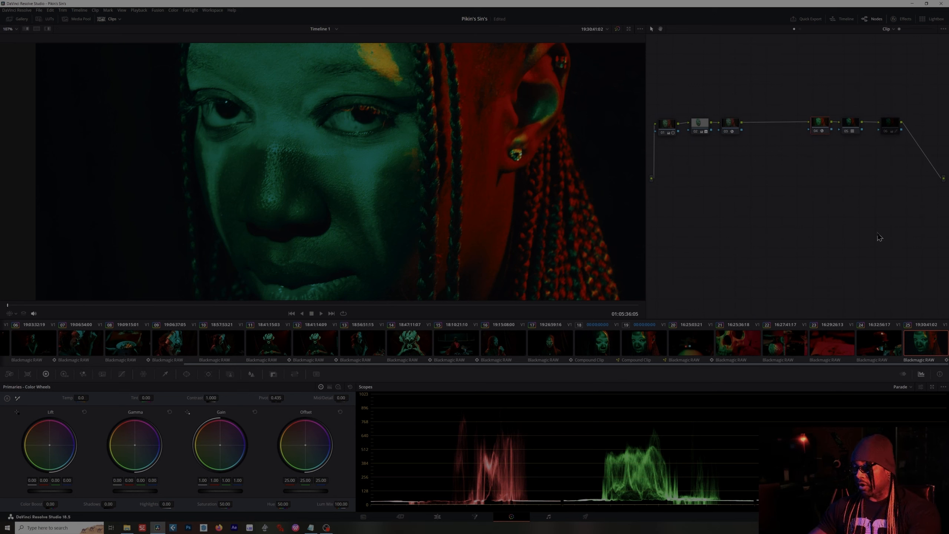
key(shift+s)
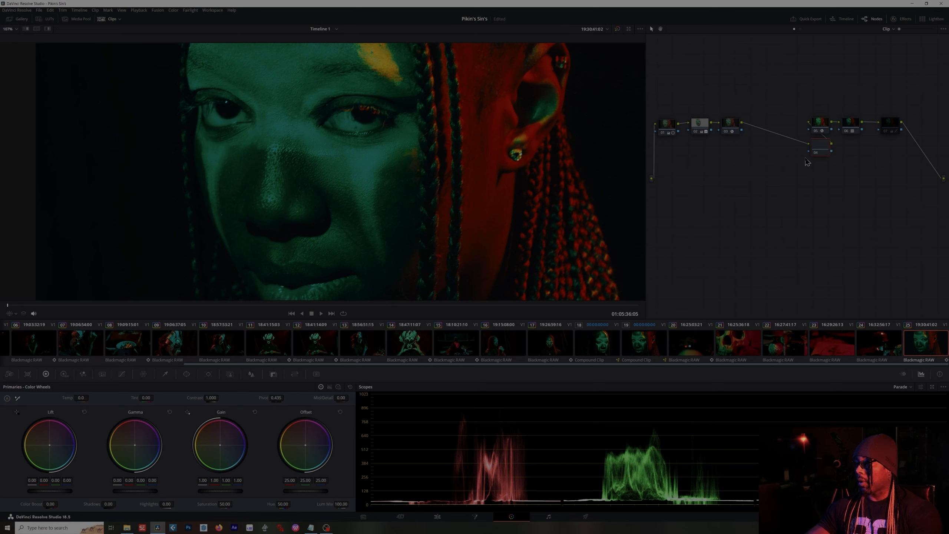
drag(822, 149, 785, 131)
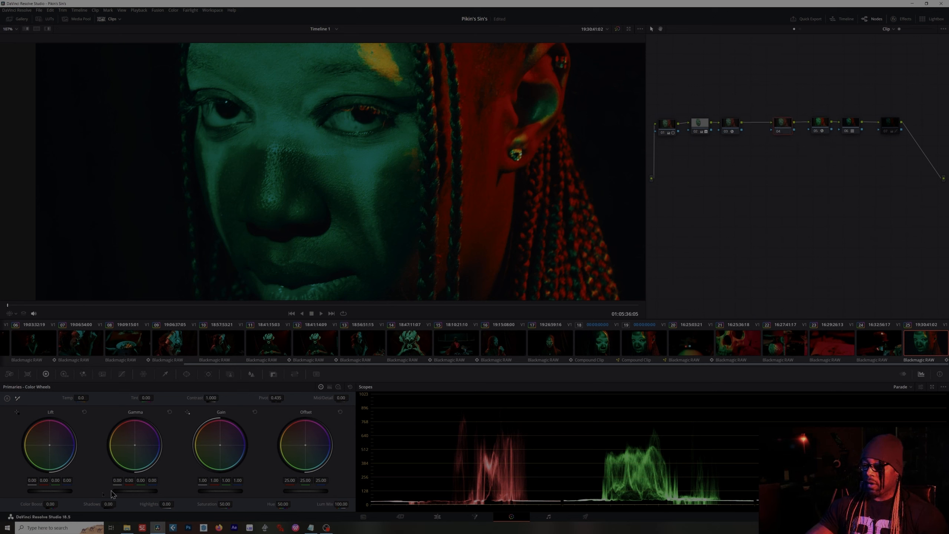
drag(63, 495, 70, 495)
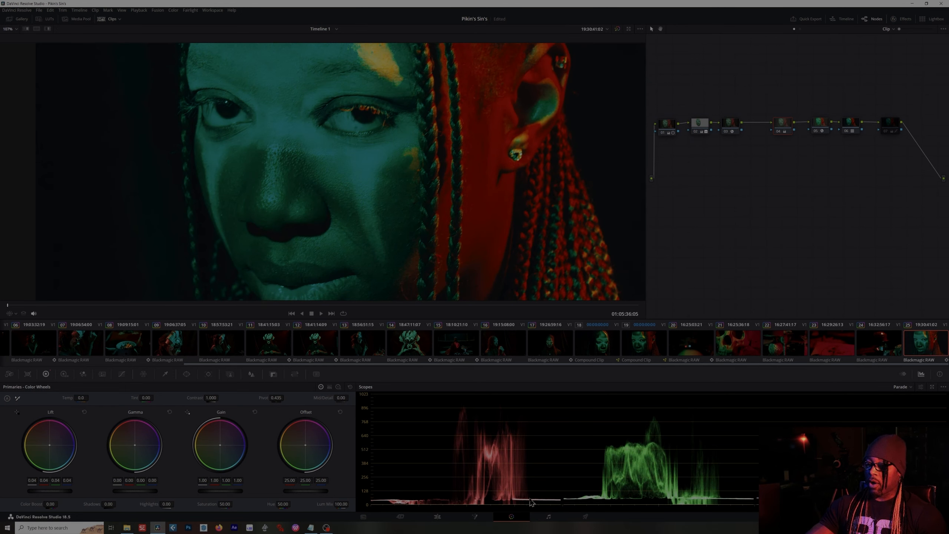
drag(61, 496, 58, 485)
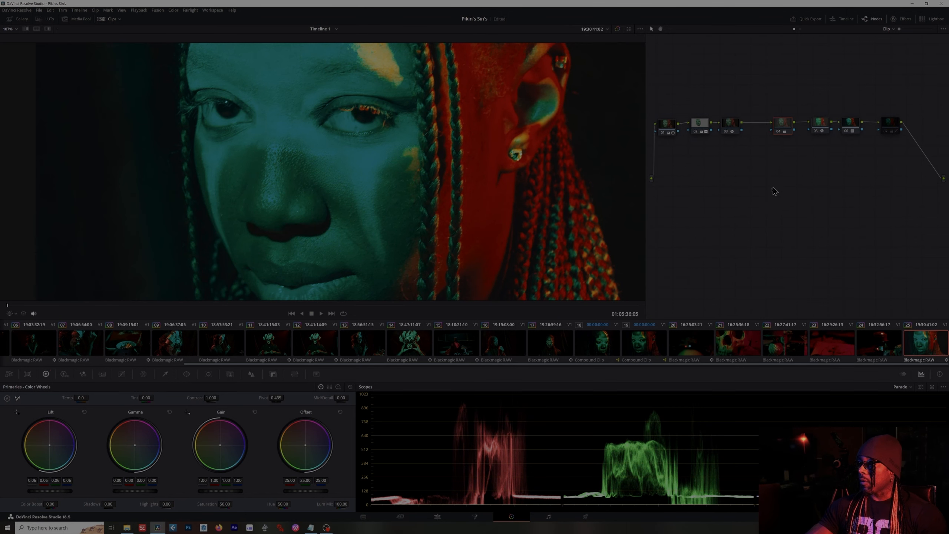
key(Delete)
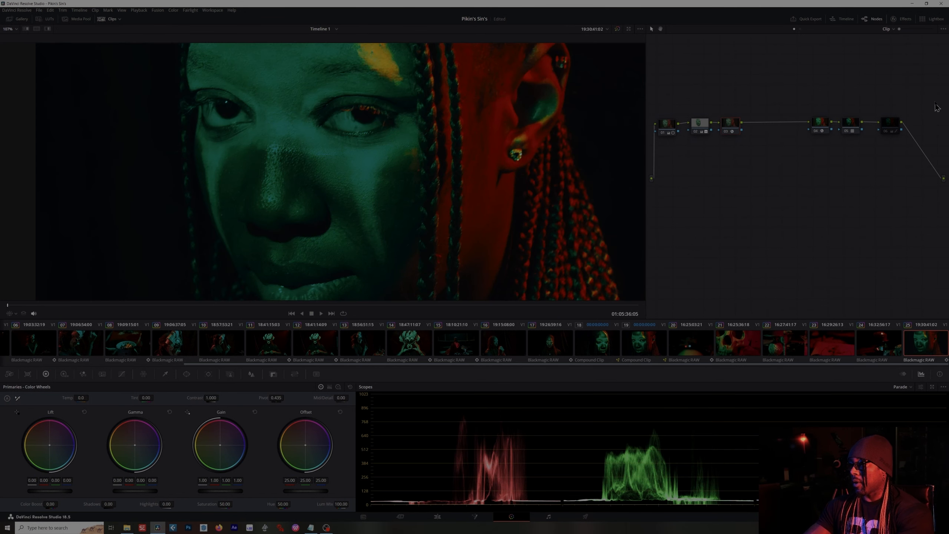
- Raise the final node's Offset to 38.25, then reset the Offset wheel
drag(885, 132, 886, 132)
click(888, 131)
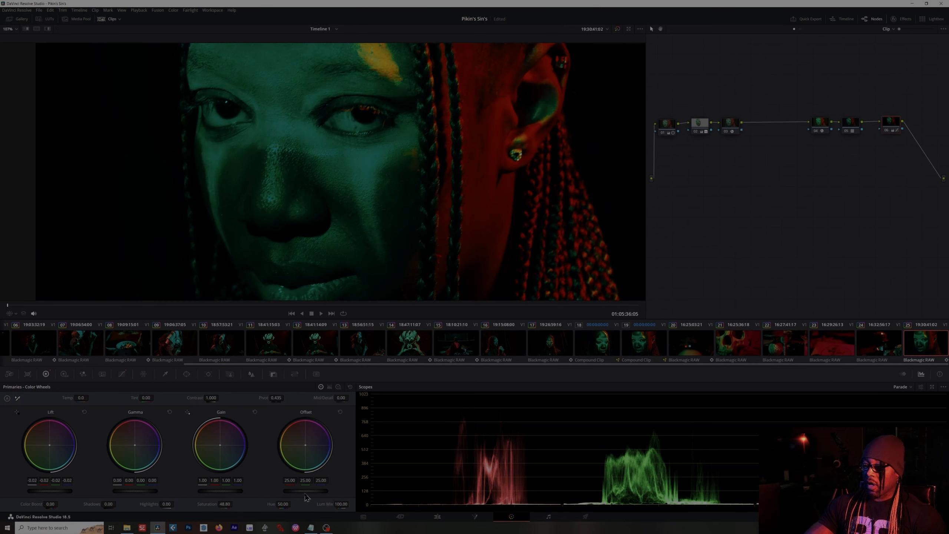
drag(306, 491, 317, 491)
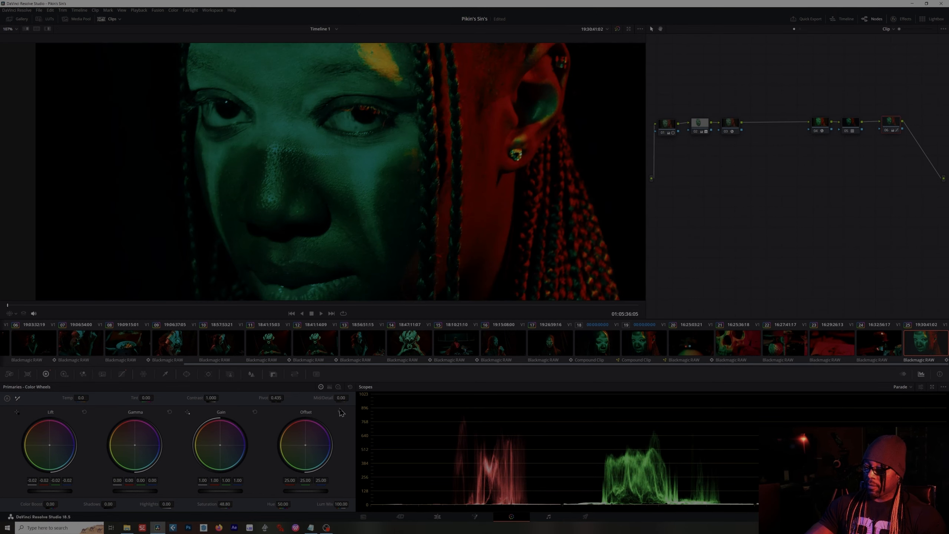
click(340, 412)
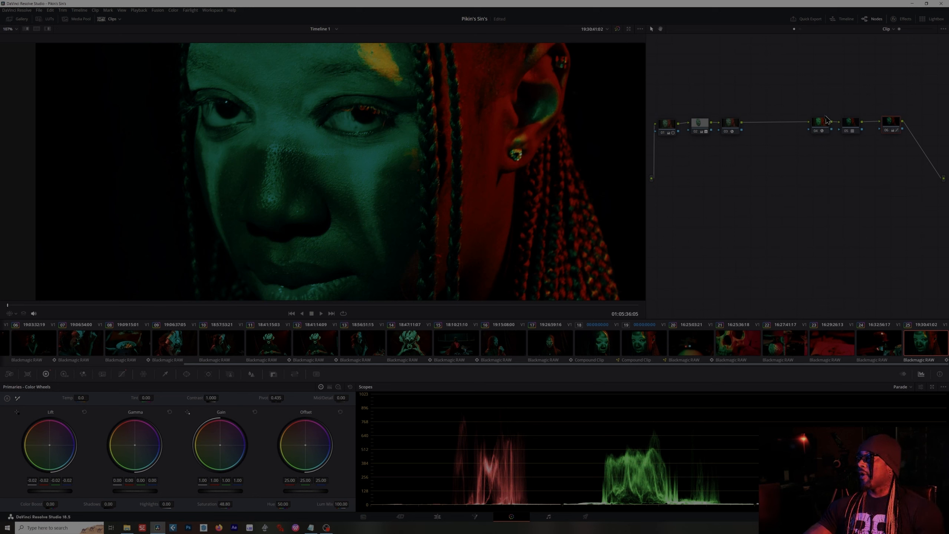
- Box-select the last three nodes and move them left to close the gap in the chain
drag(790, 89, 928, 155)
drag(822, 127, 768, 129)
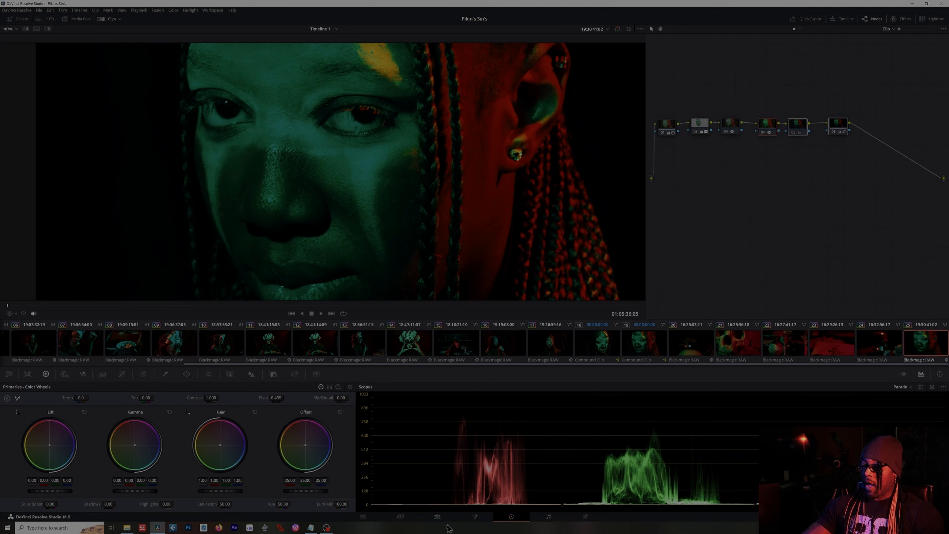
- Switch to the Edit page and place the playhead over the final portrait clip, briefly checking it on the Fusion page
click(437, 517)
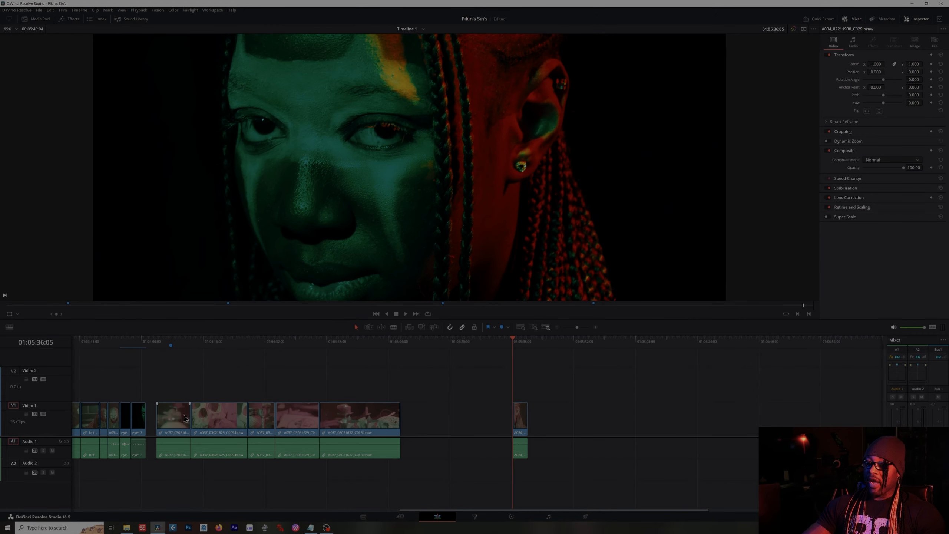
click(141, 345)
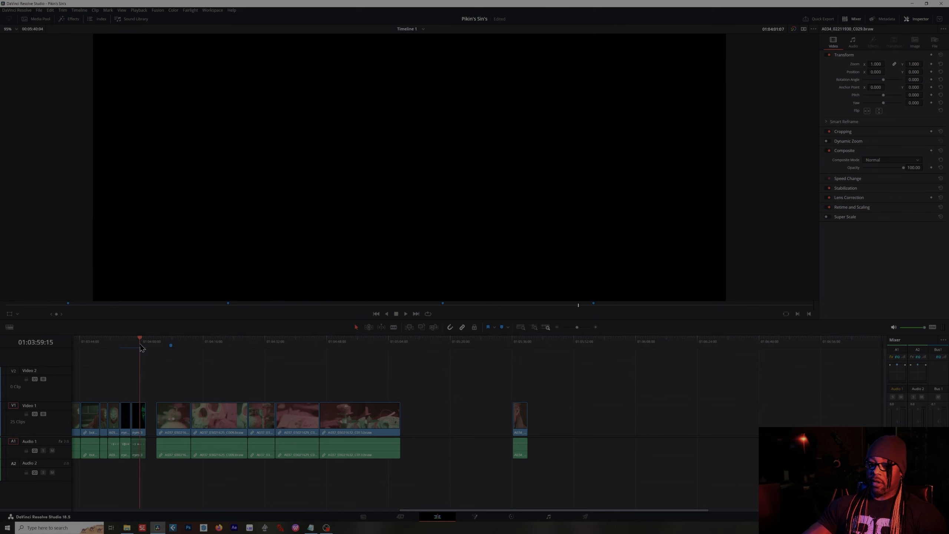
drag(142, 348, 522, 359)
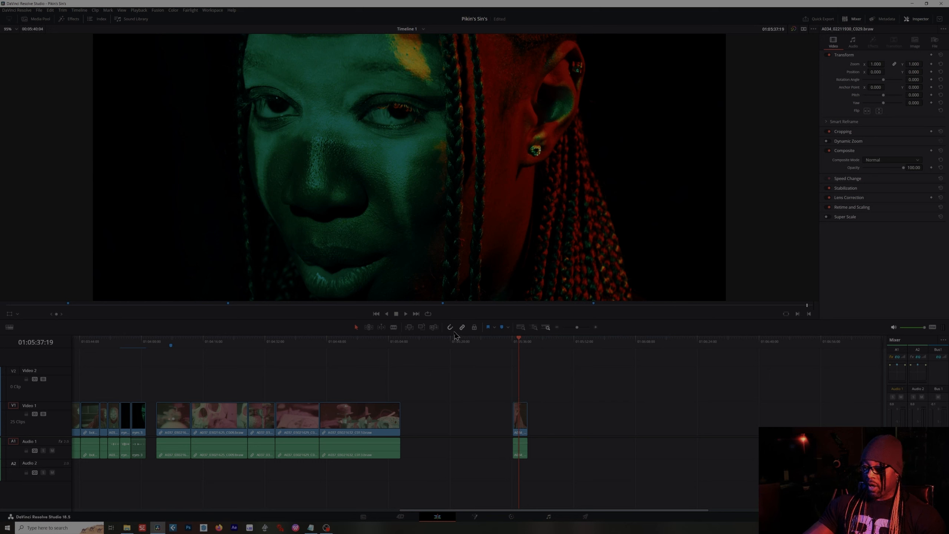
click(513, 342)
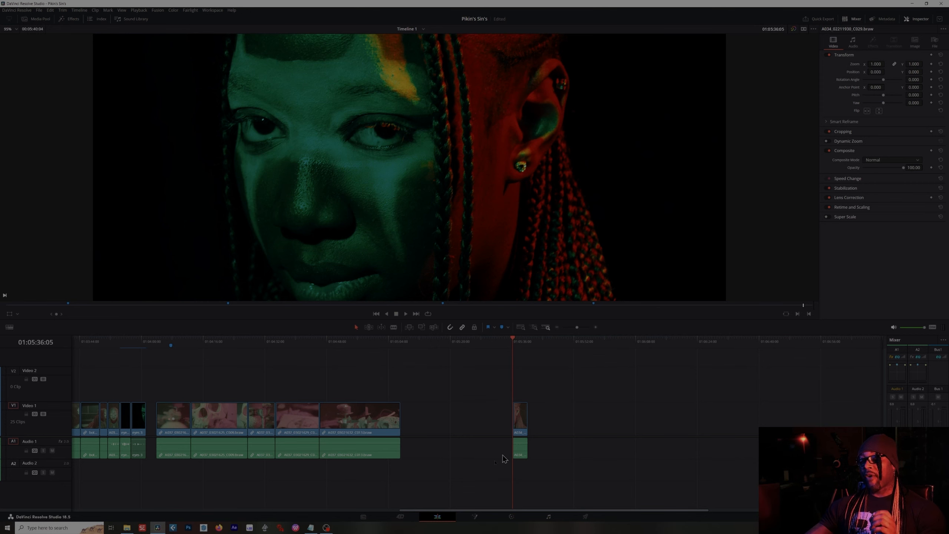
click(476, 518)
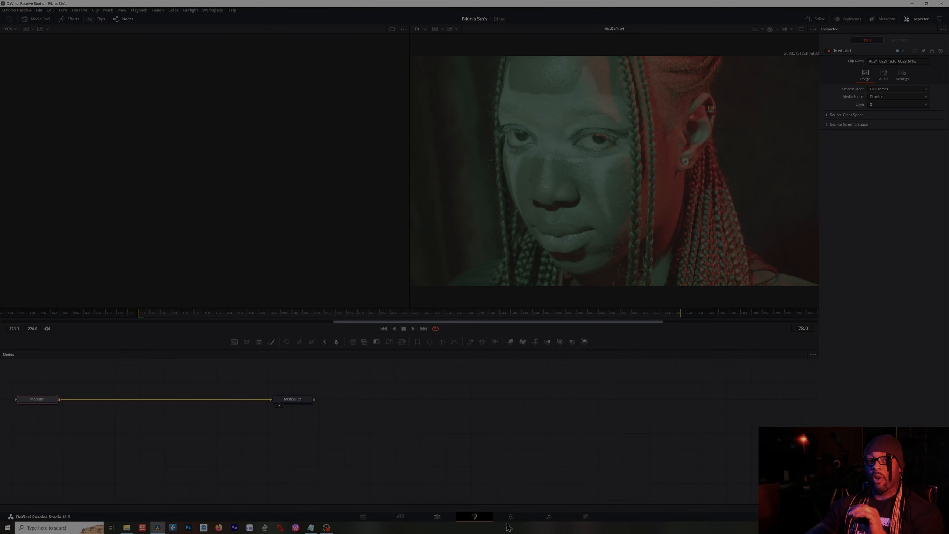
click(438, 518)
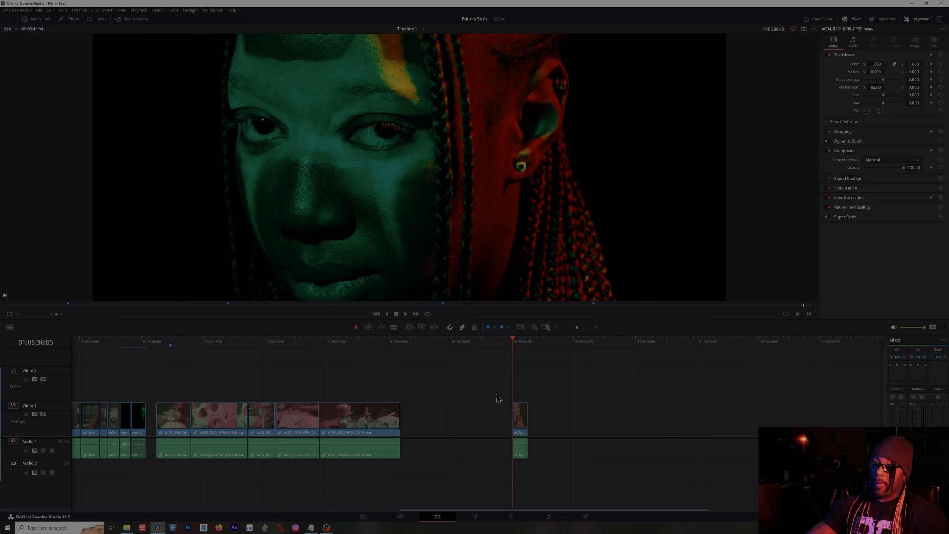
- Select the final portrait clip, turn it into a compound clip named black eyes, and open the Fusion page
drag(488, 382, 583, 484)
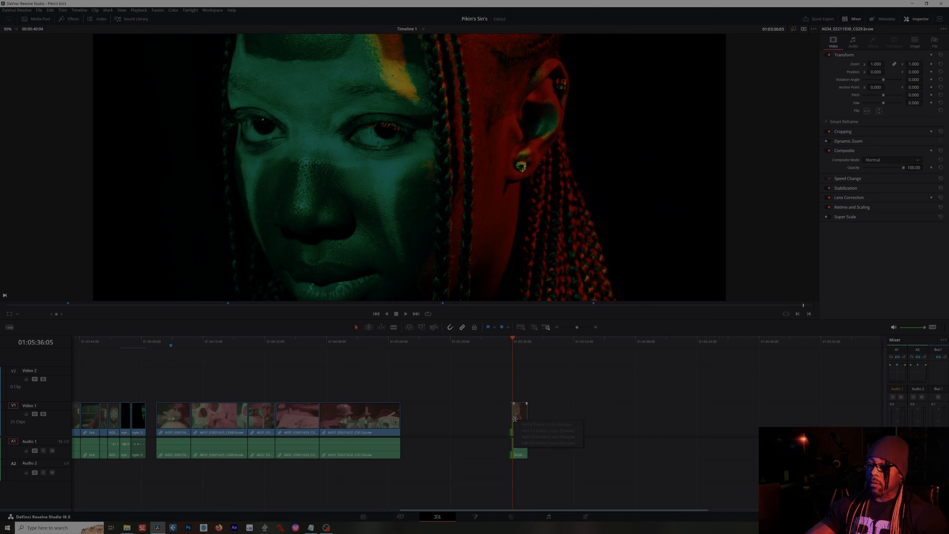
right_click(520, 419)
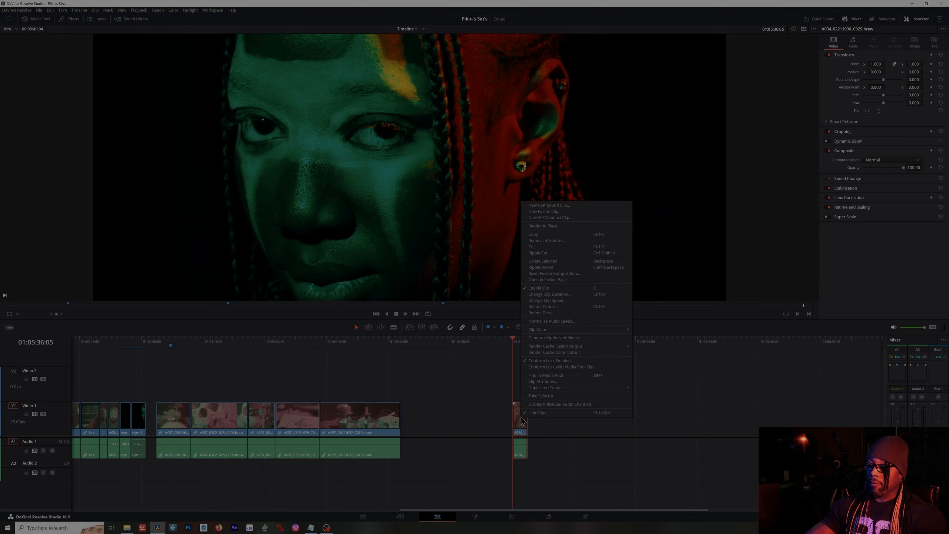
click(549, 205)
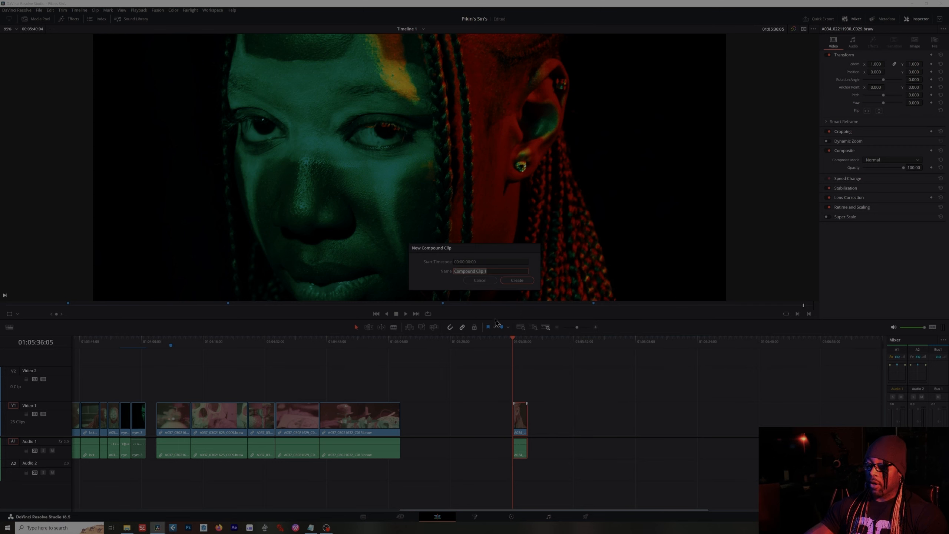
text(black eyes)
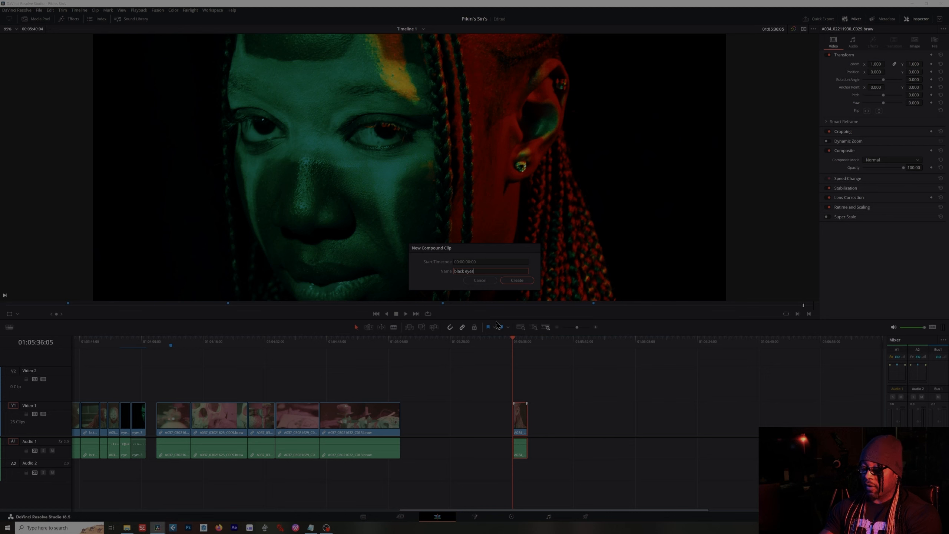
key(Return)
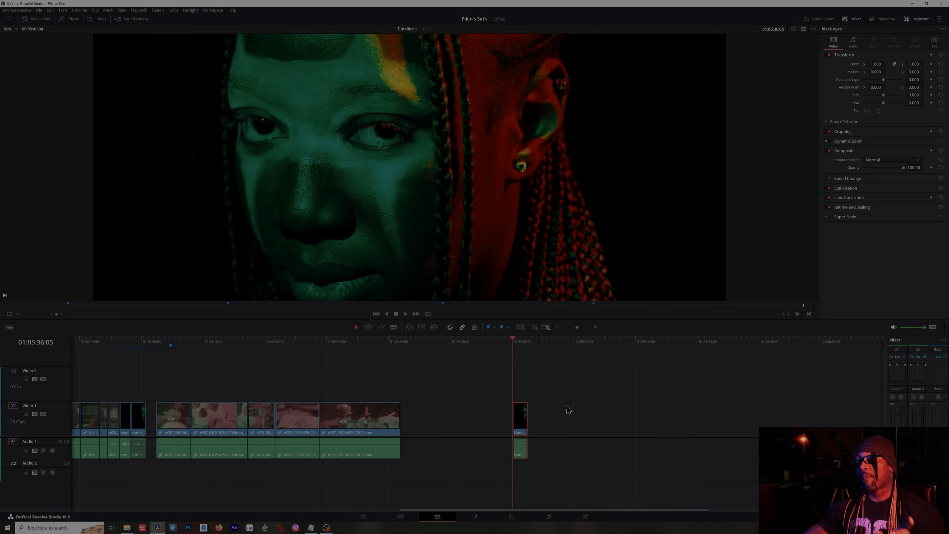
click(475, 517)
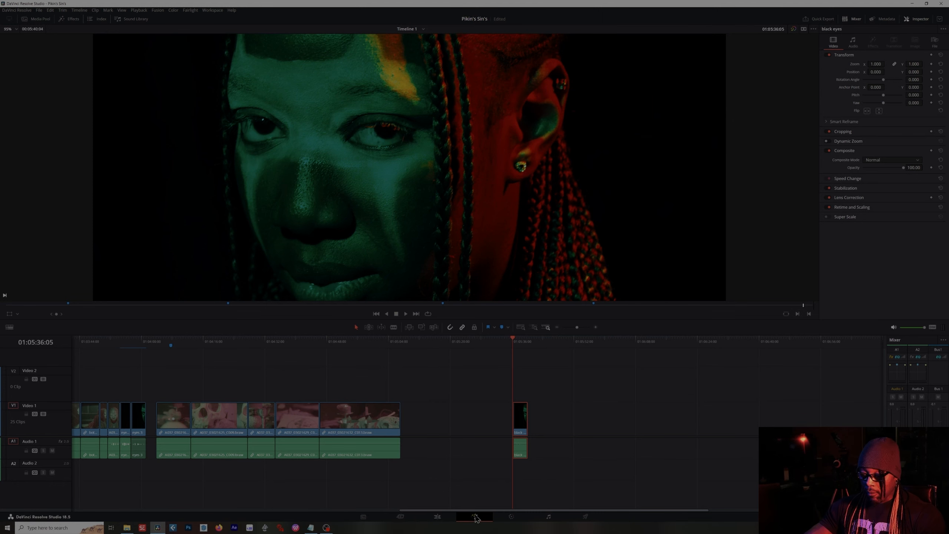
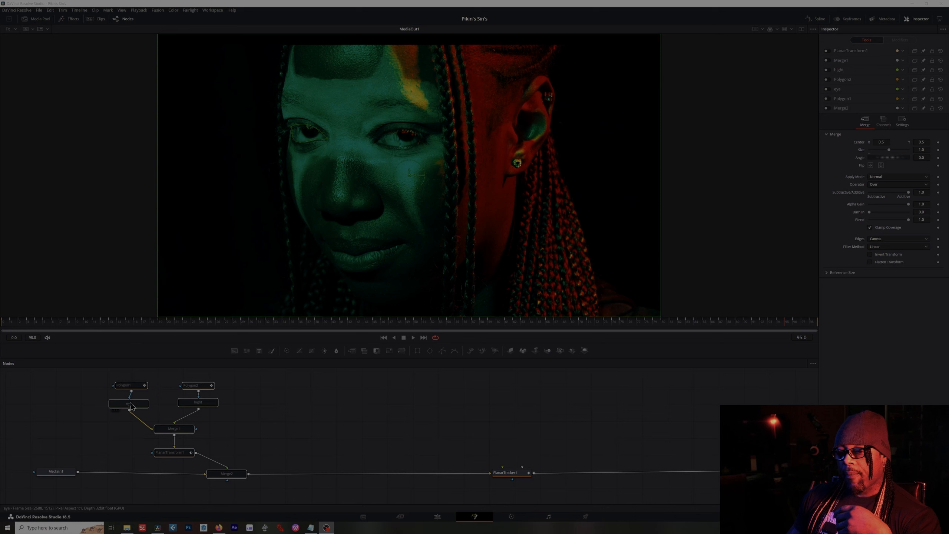
- Rename the upper-right background node to specular
click(209, 404)
click(320, 412)
click(128, 404)
click(198, 403)
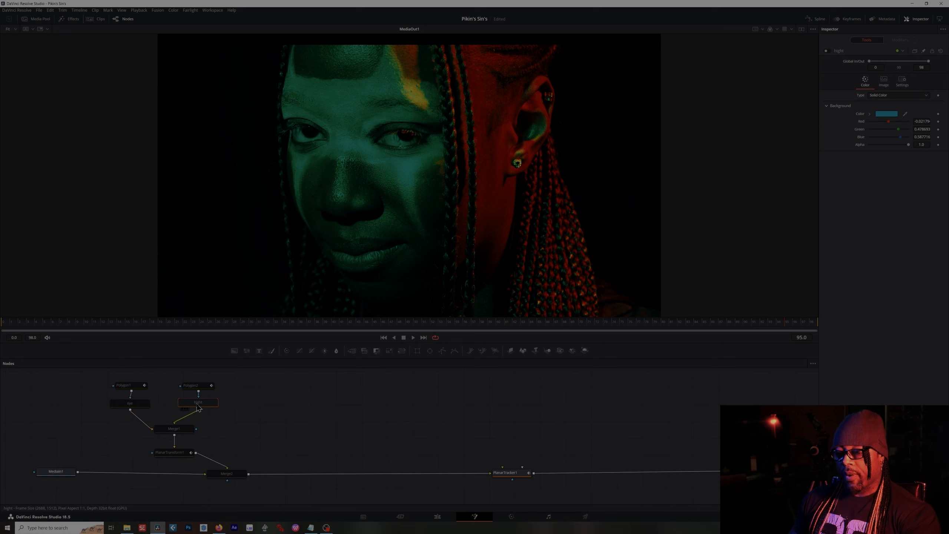
key(F2)
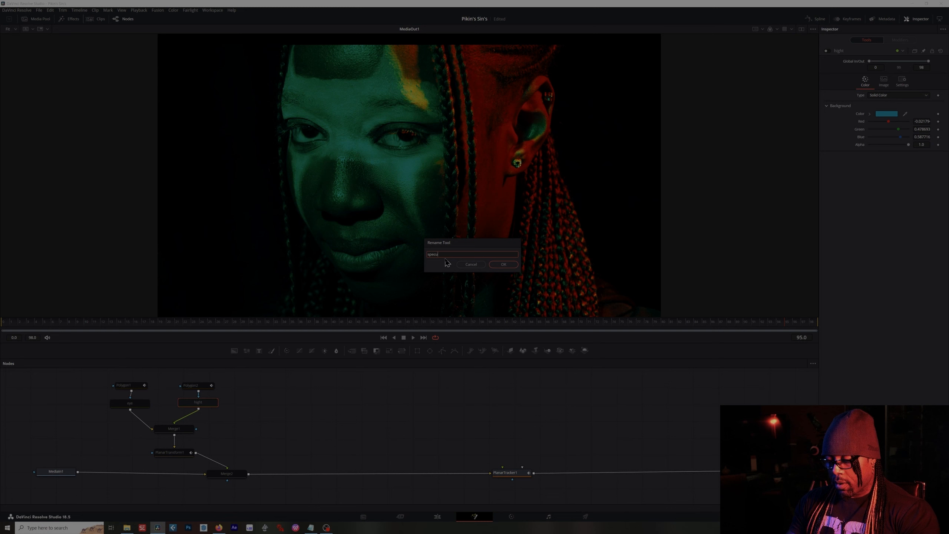
key(Return)
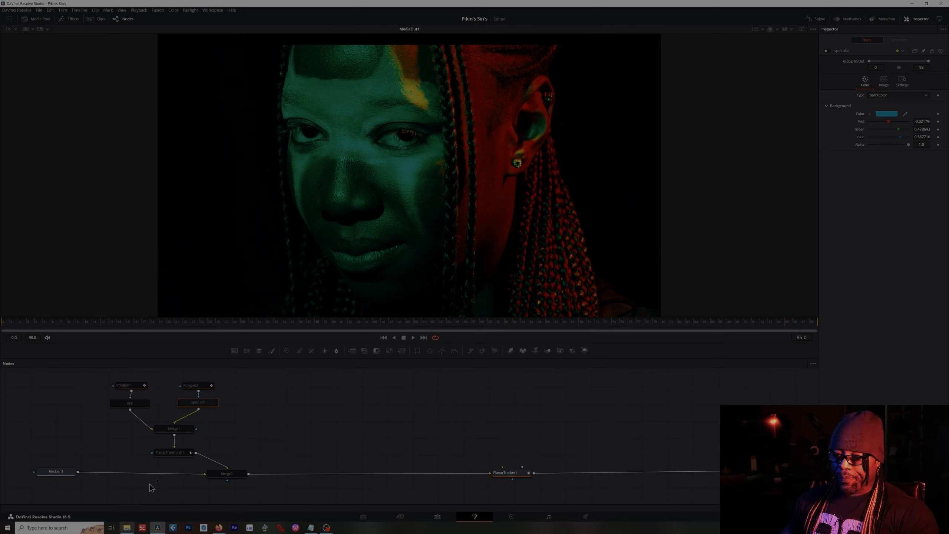
- Sample the eye background node's color from the viewer near the left eye with the eyedropper
click(140, 406)
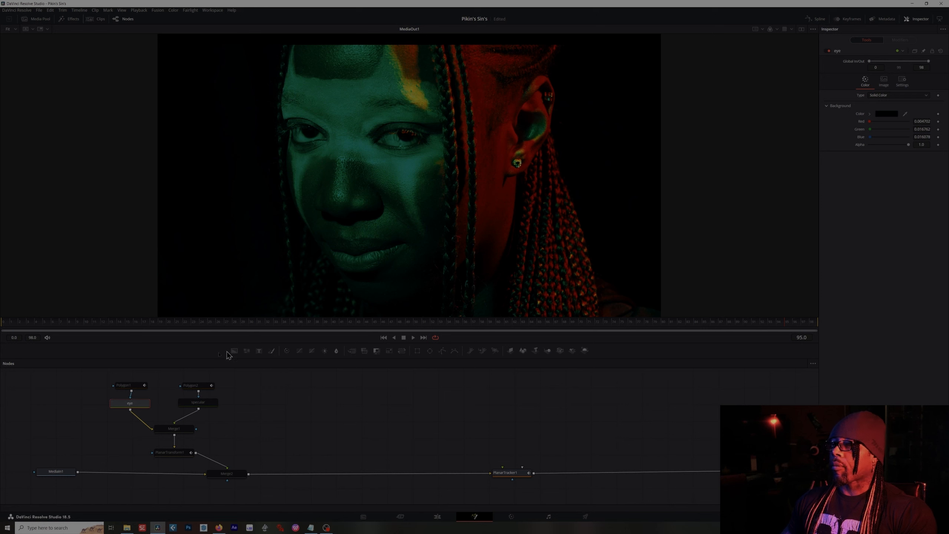
click(204, 405)
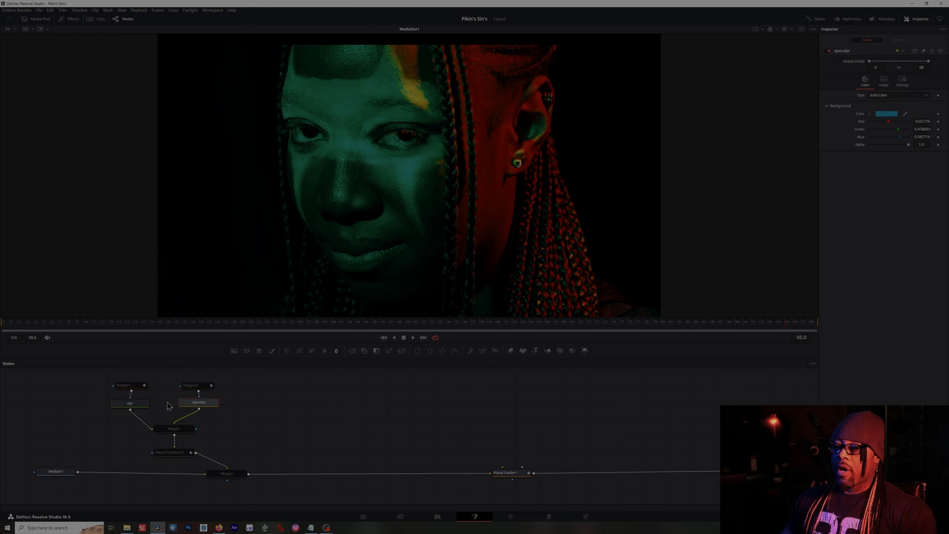
click(142, 408)
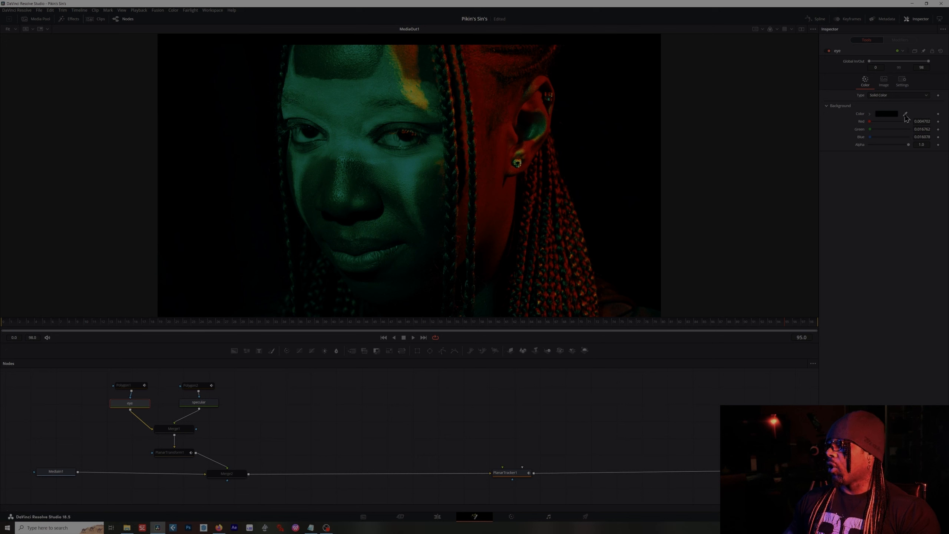
drag(905, 116, 312, 133)
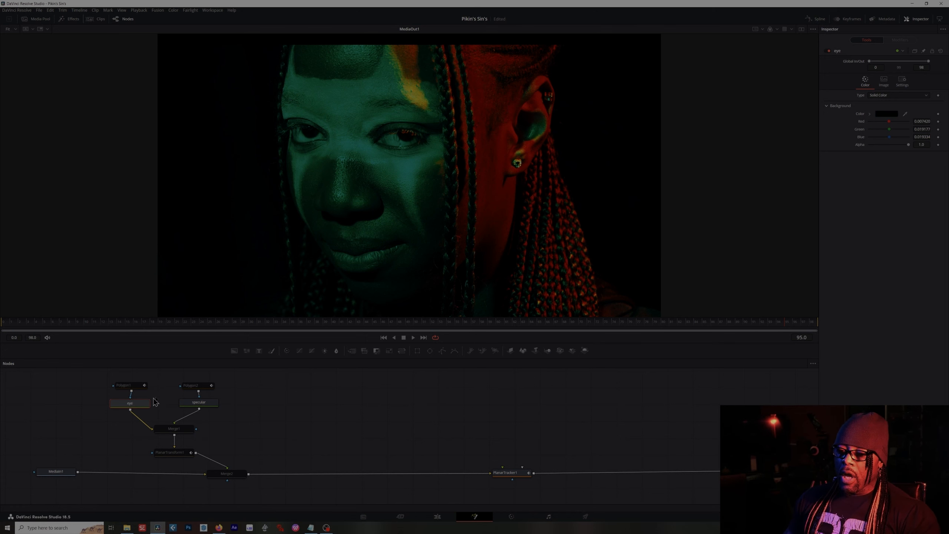
- Sample the specular background node's color from the eye's highlight in the zoomed viewer, then fit the view
click(200, 404)
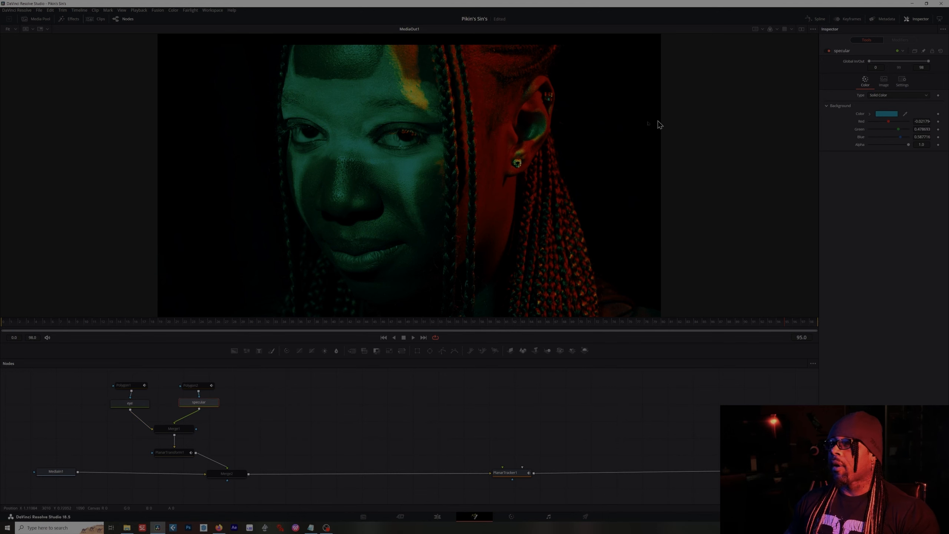
scroll(306, 128, up, 10)
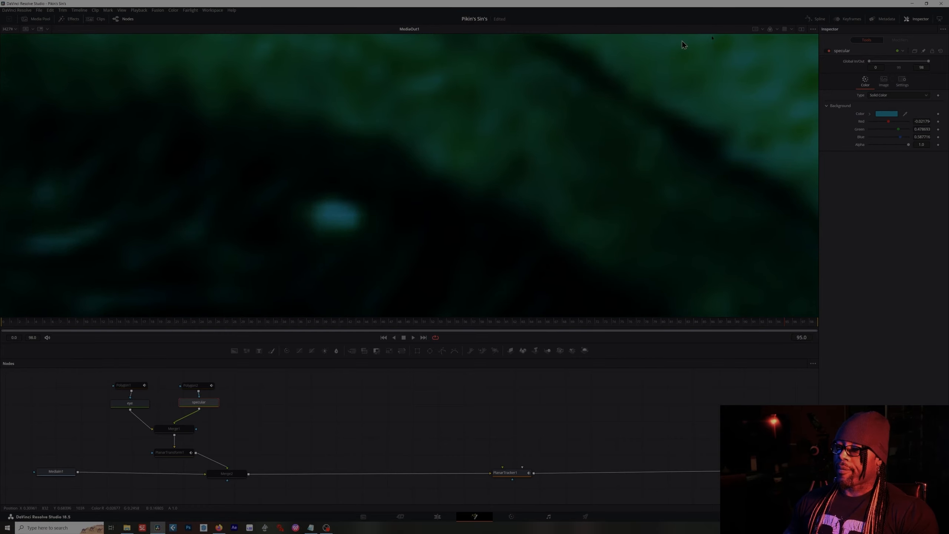
drag(906, 115, 333, 211)
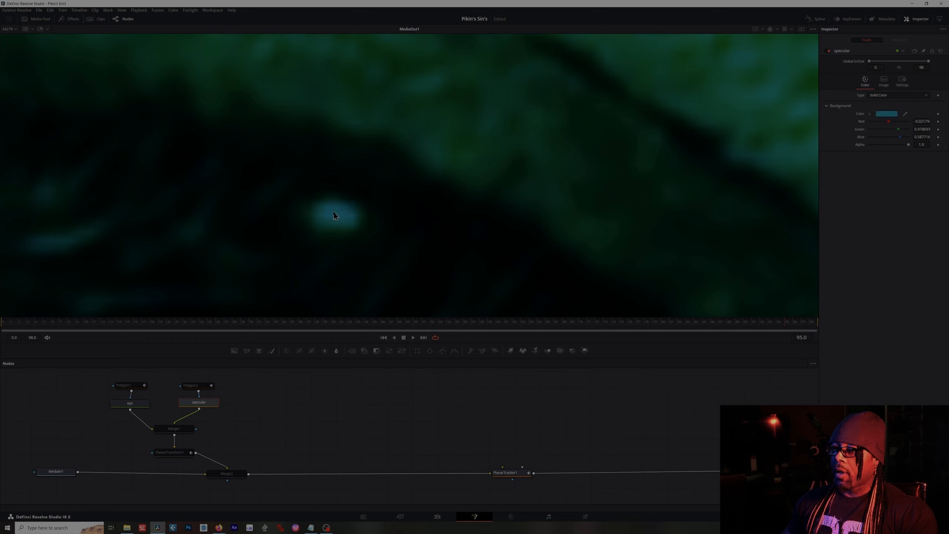
click(11, 30)
click(14, 44)
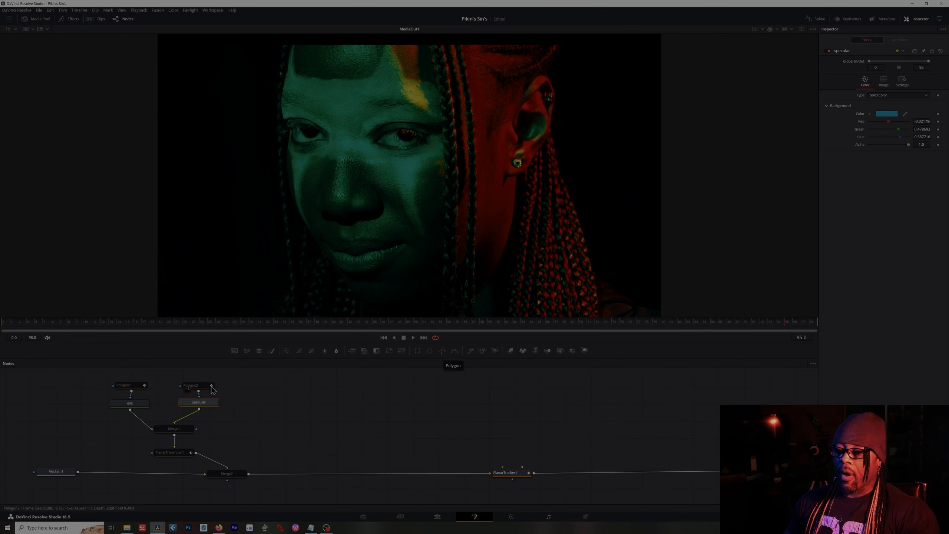
- Inspect the Polygon1 eye mask on the zoomed eye and enable the Polygon2 highlight mask
click(126, 387)
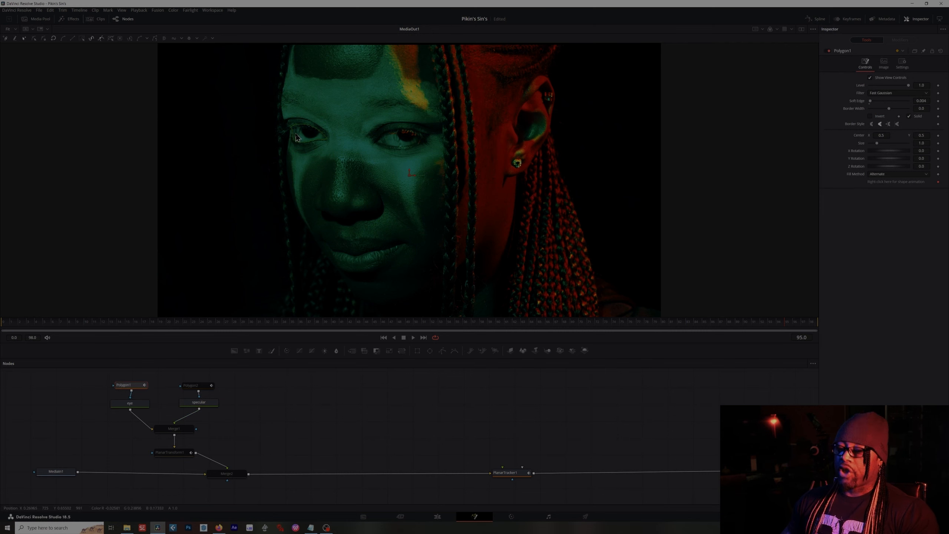
scroll(300, 137, up, 8)
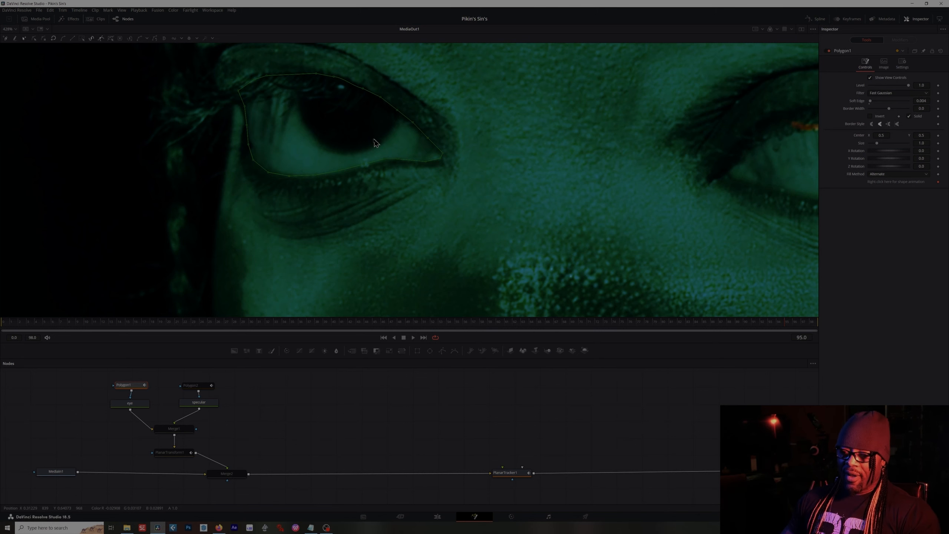
scroll(339, 142, down, 3)
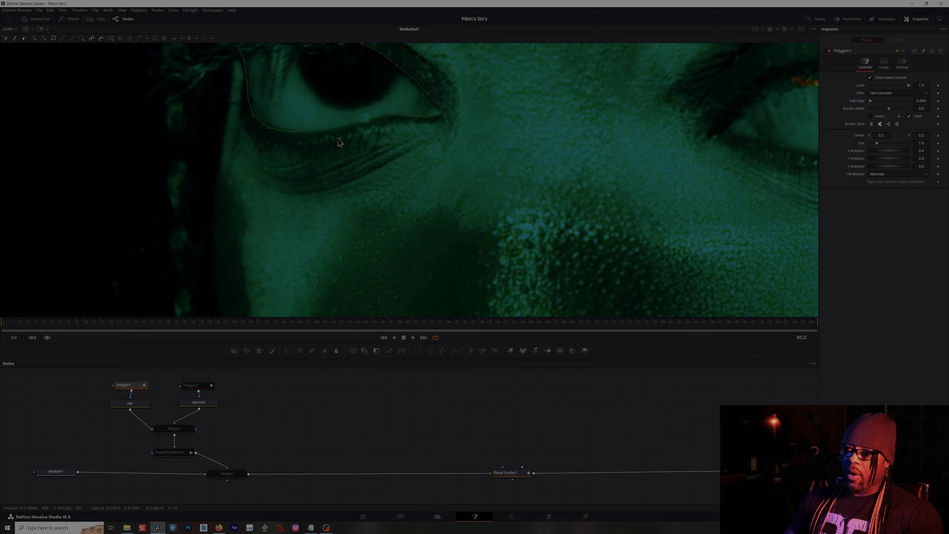
scroll(338, 139, down, 8)
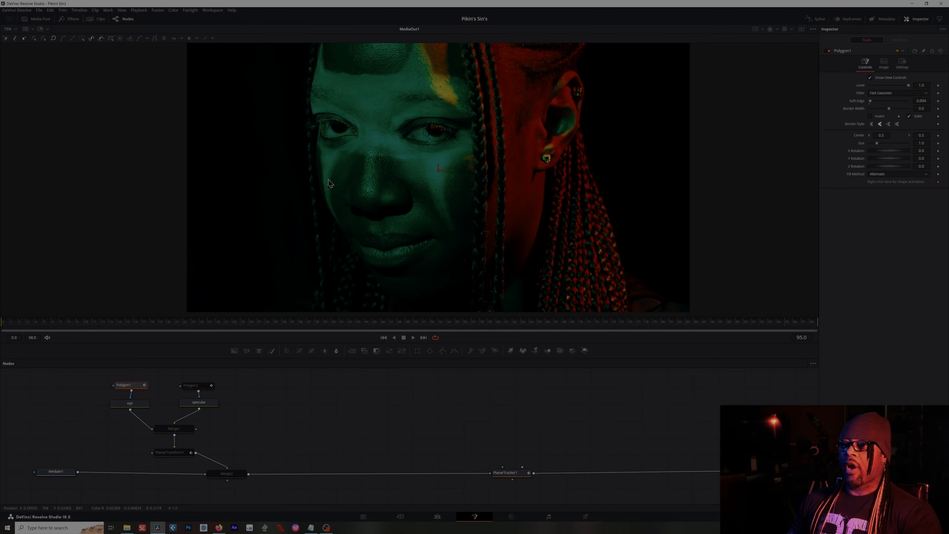
click(201, 388)
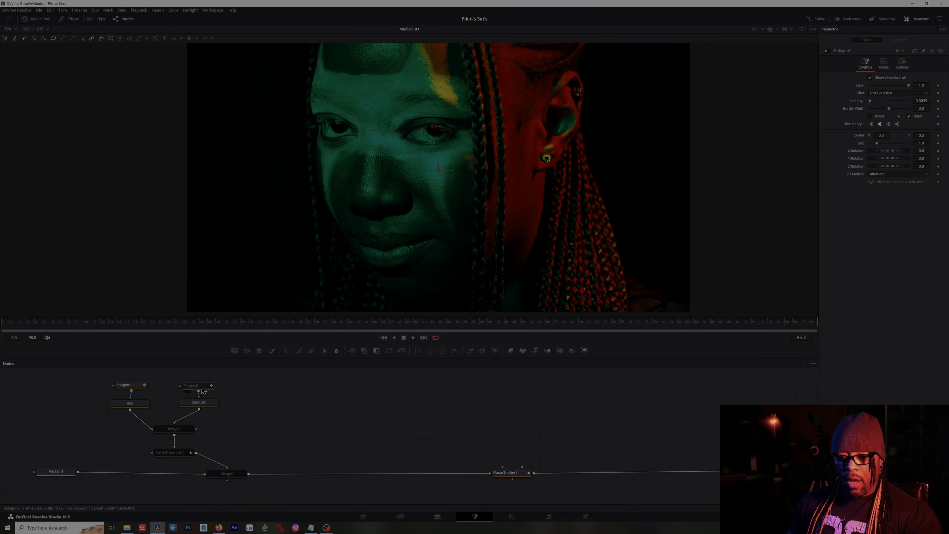
click(827, 52)
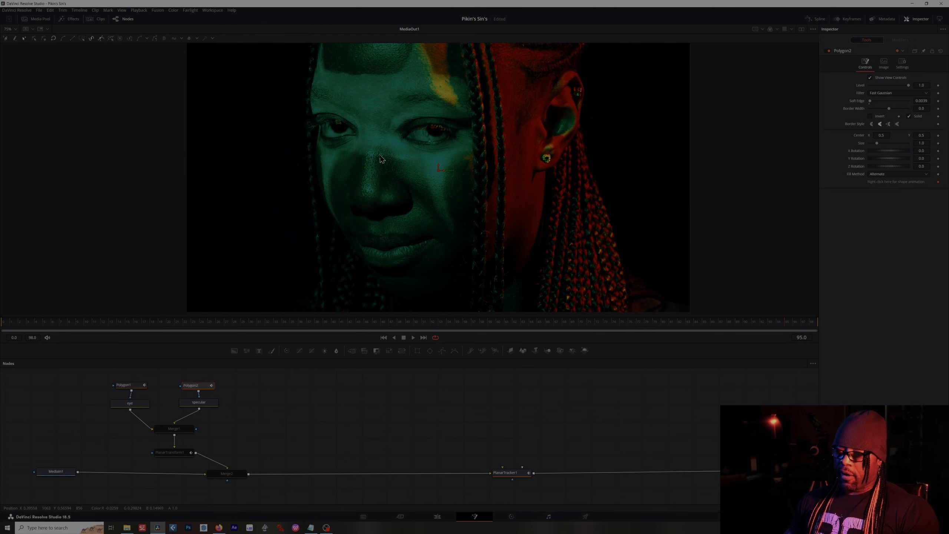
scroll(354, 146, up, 10)
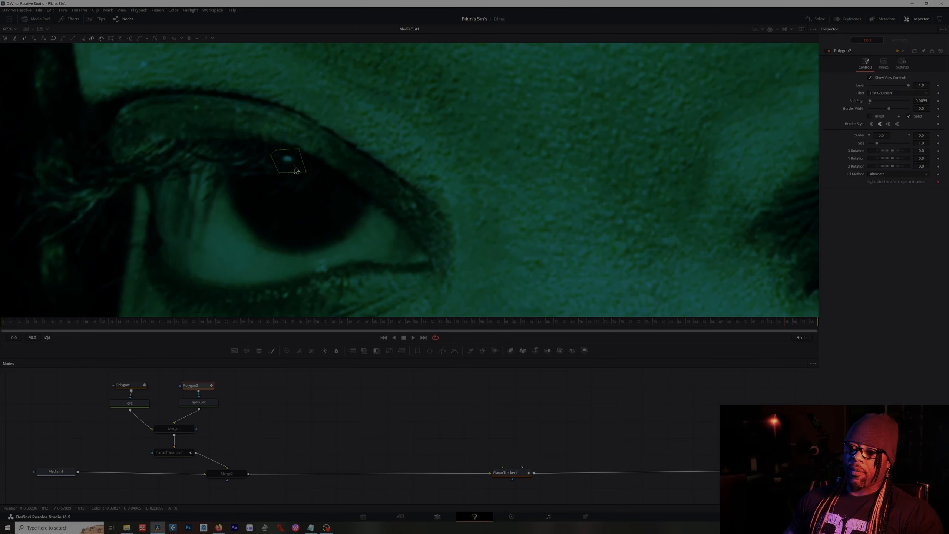
scroll(327, 192, down, 8)
scroll(318, 149, up, 6)
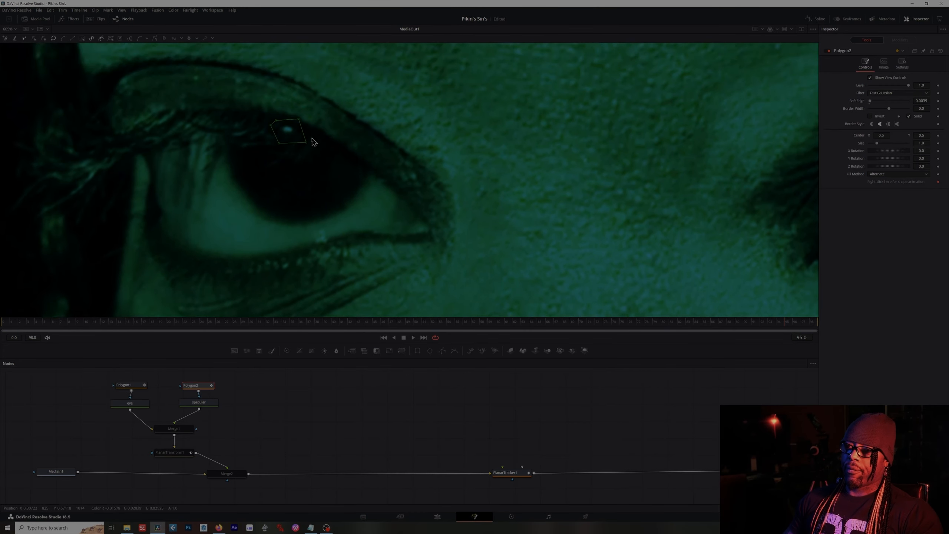
key(ctrl+f)
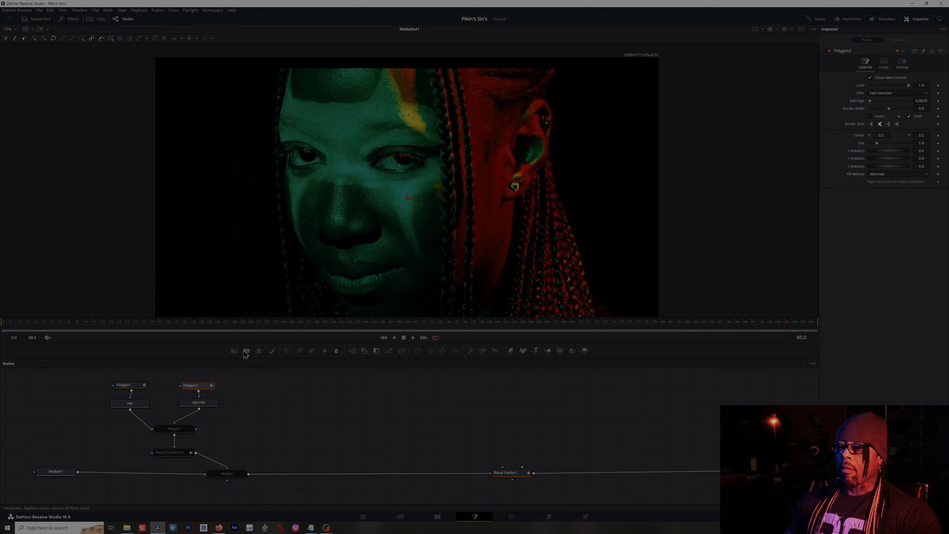
- Add a Planar Tracker node, drop it on the main link, and delete it again
click(173, 430)
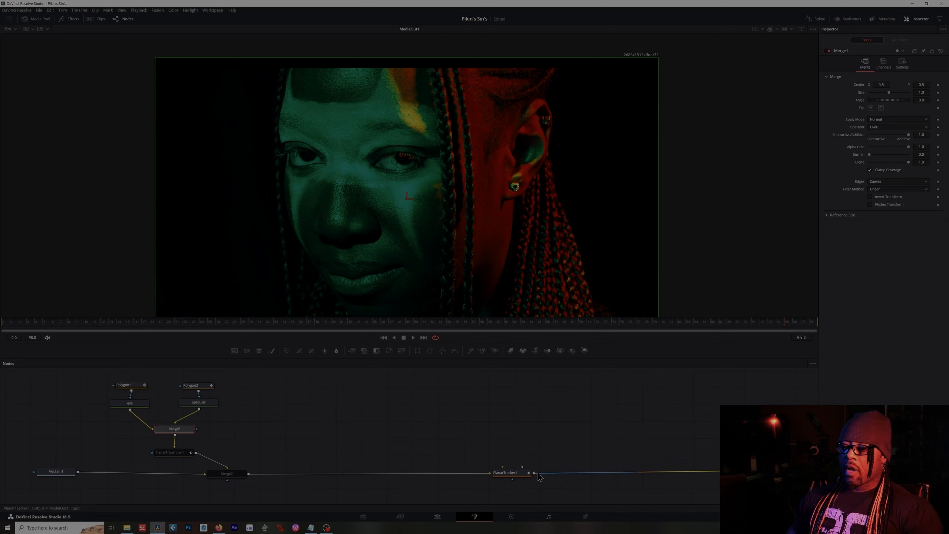
click(421, 420)
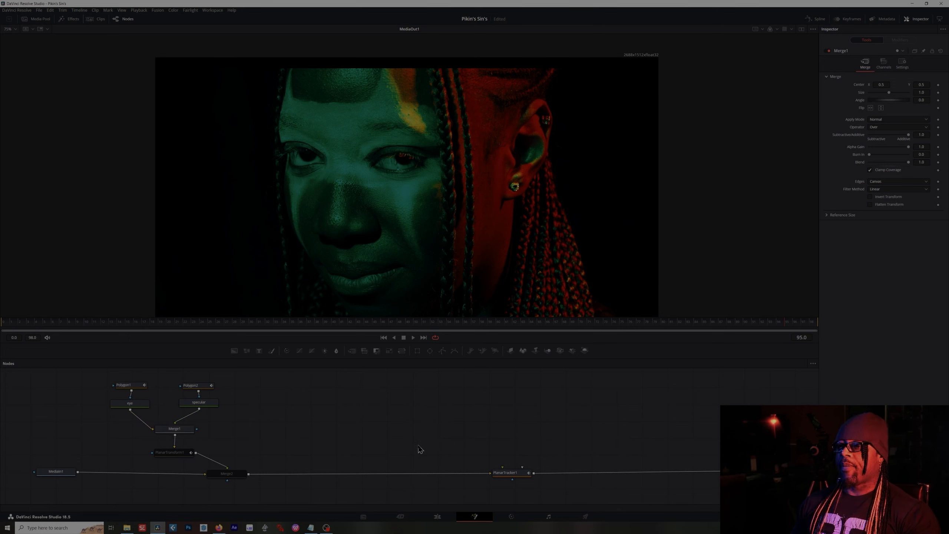
key(shift+space)
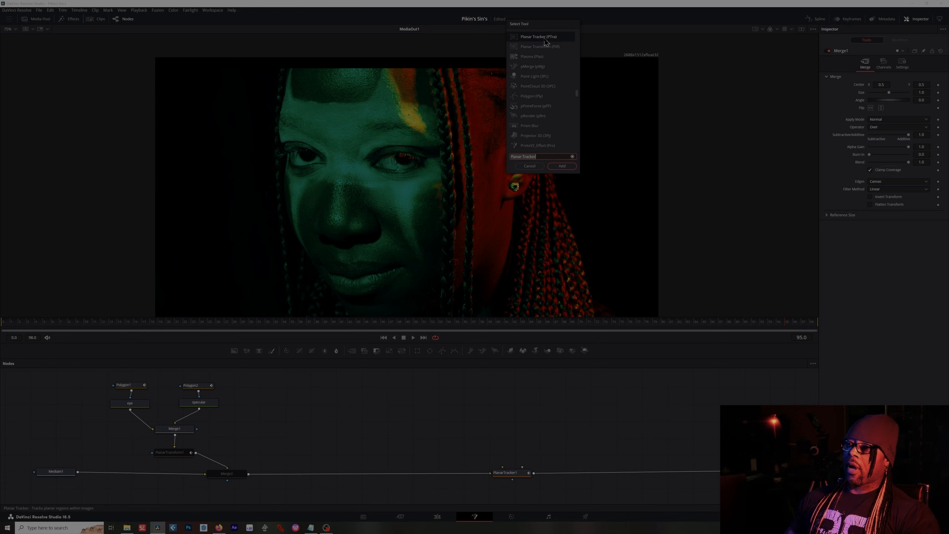
click(564, 167)
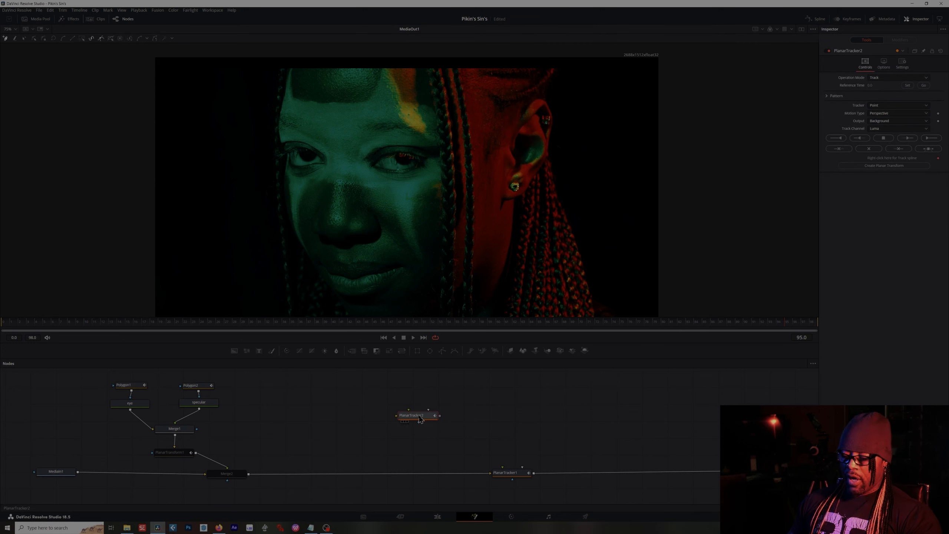
drag(420, 417, 402, 464)
key(Delete)
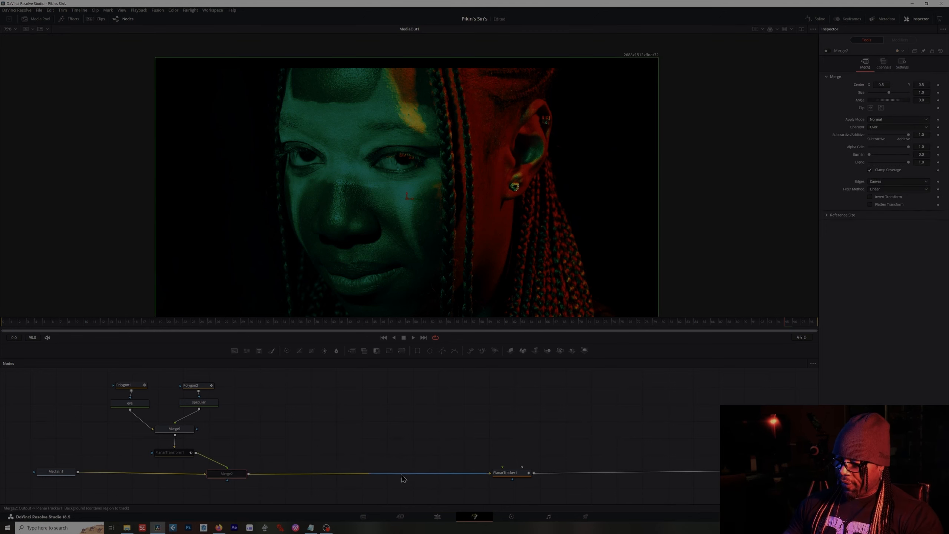
- Set the existing Planar Tracker to Hybrid Point/Area with Translation, Rotation, Scale motion and reposition its node
mouse_move(514, 479)
mouse_down()
mouse_move(476, 475)
mouse_move(497, 478)
mouse_up()
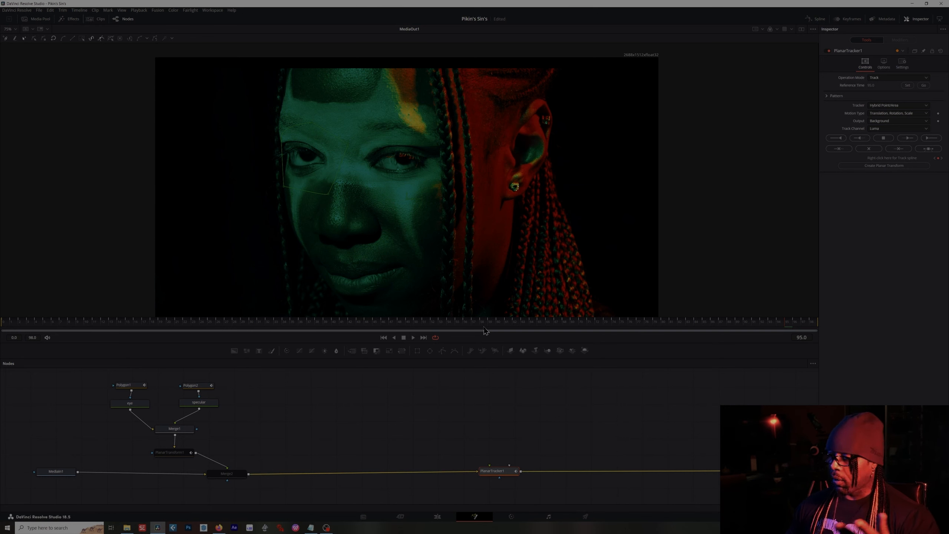
drag(500, 473, 505, 474)
click(885, 107)
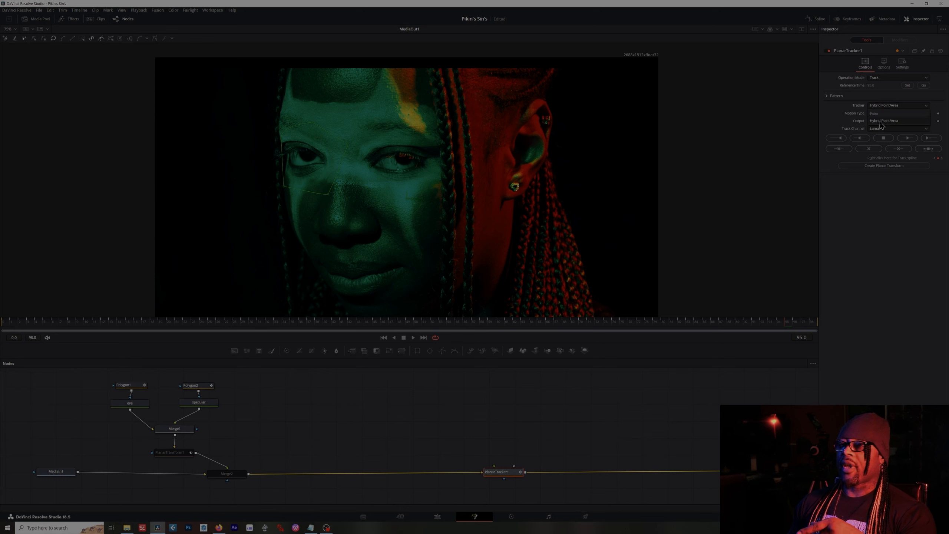
click(883, 121)
click(889, 113)
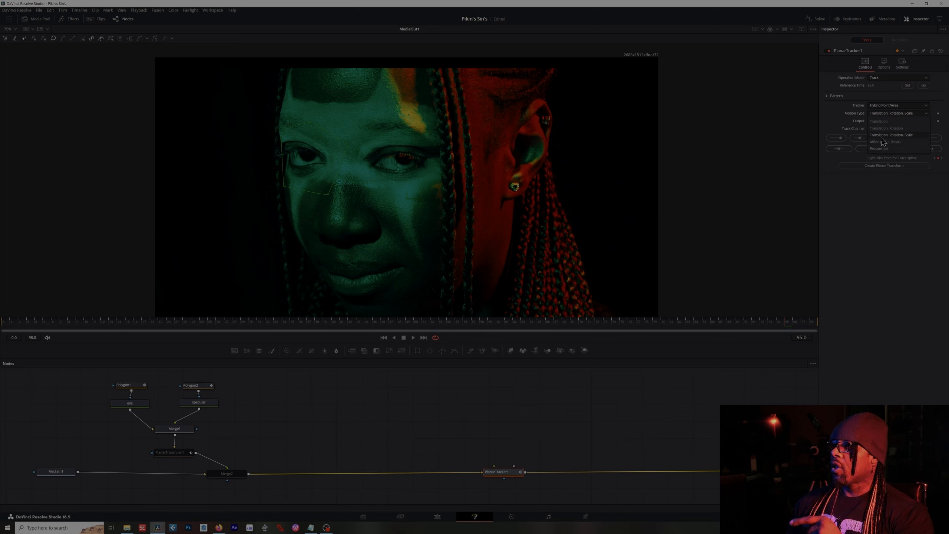
click(903, 135)
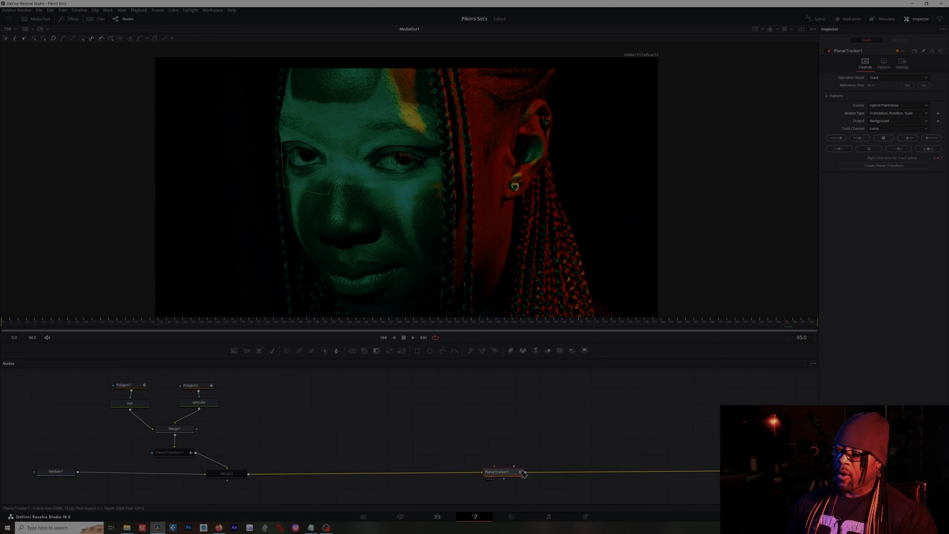
drag(504, 475, 503, 470)
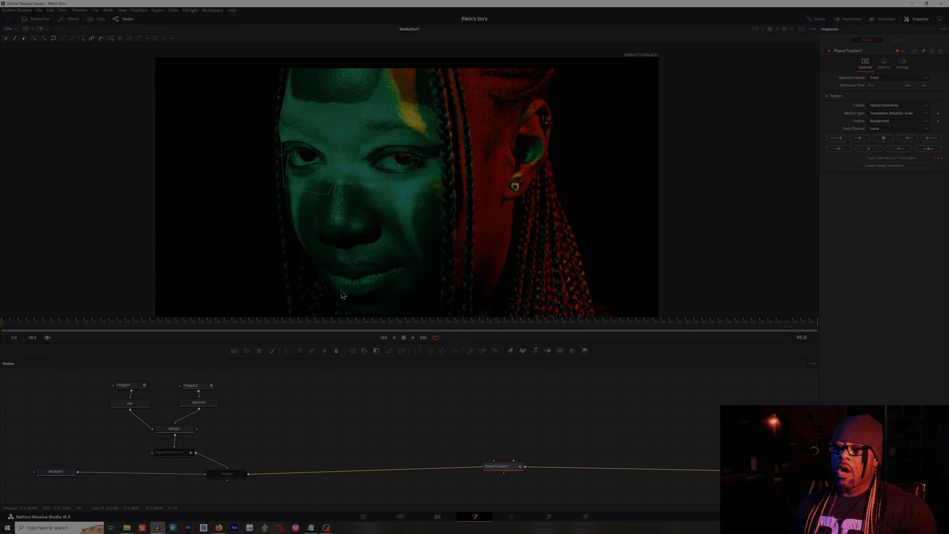
- Create a Planar Transform from the tracker, move the new node, and delete it
click(137, 386)
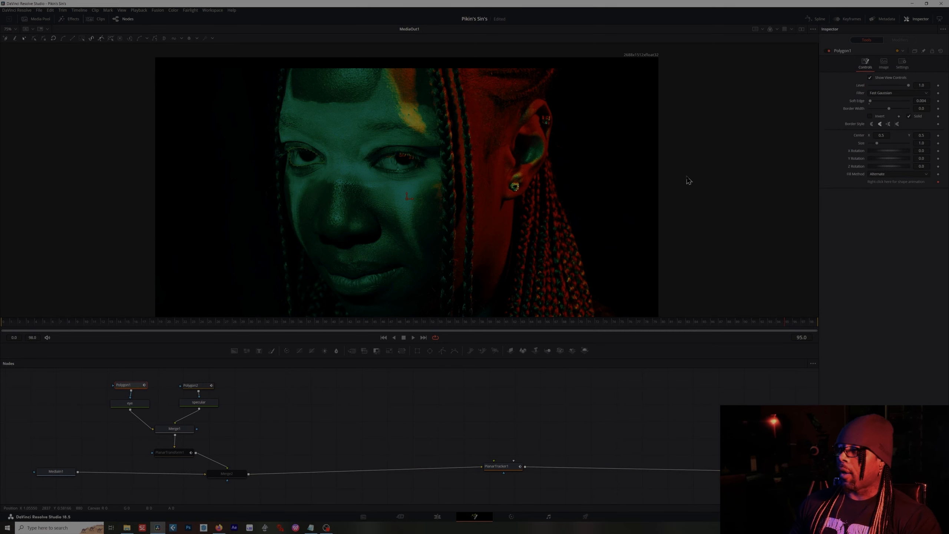
click(498, 468)
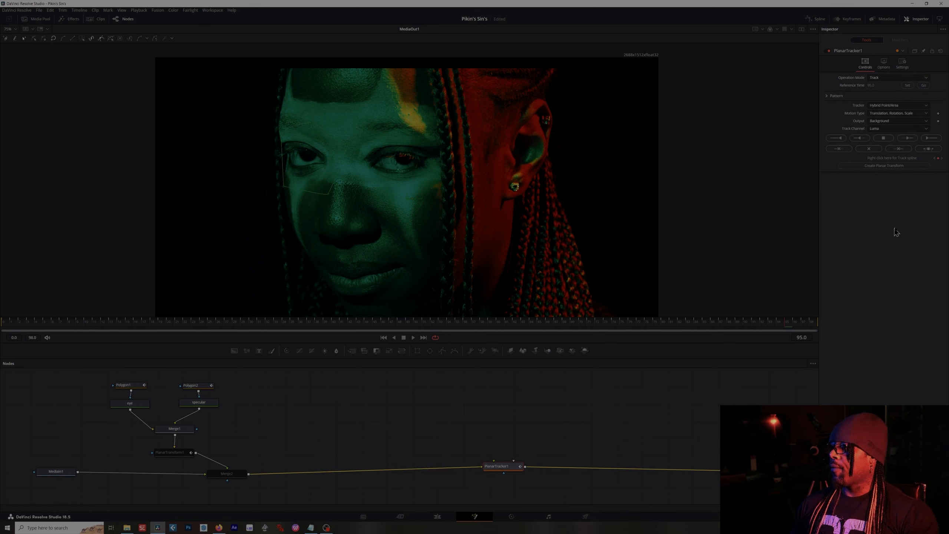
click(870, 168)
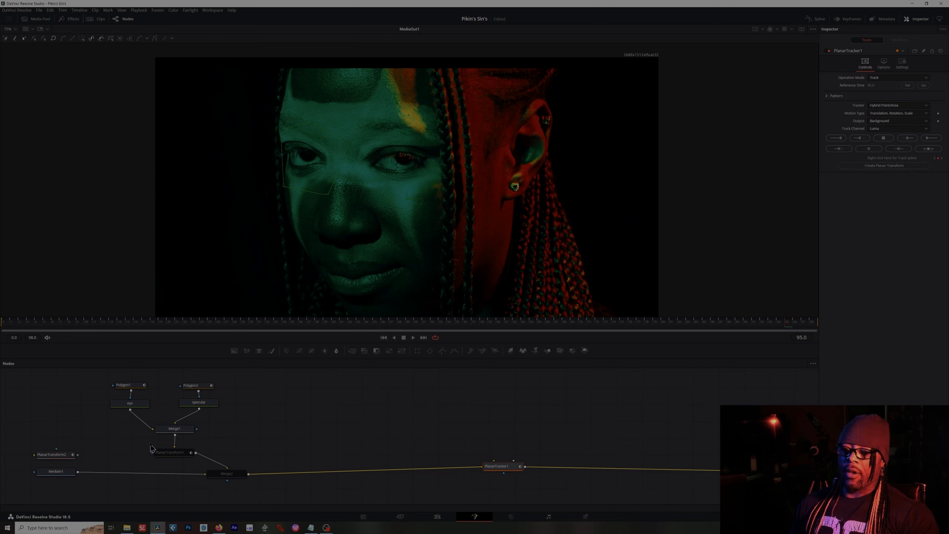
drag(55, 459, 59, 430)
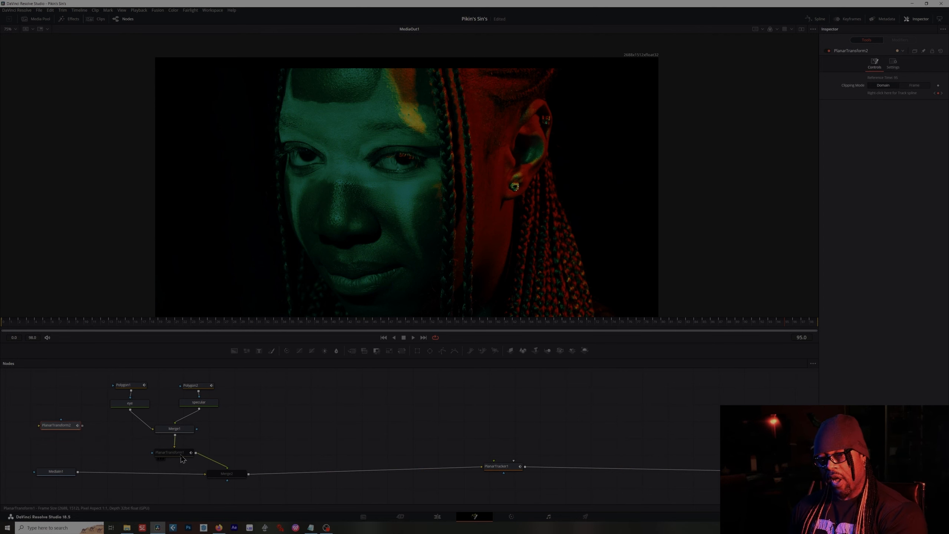
key(Delete)
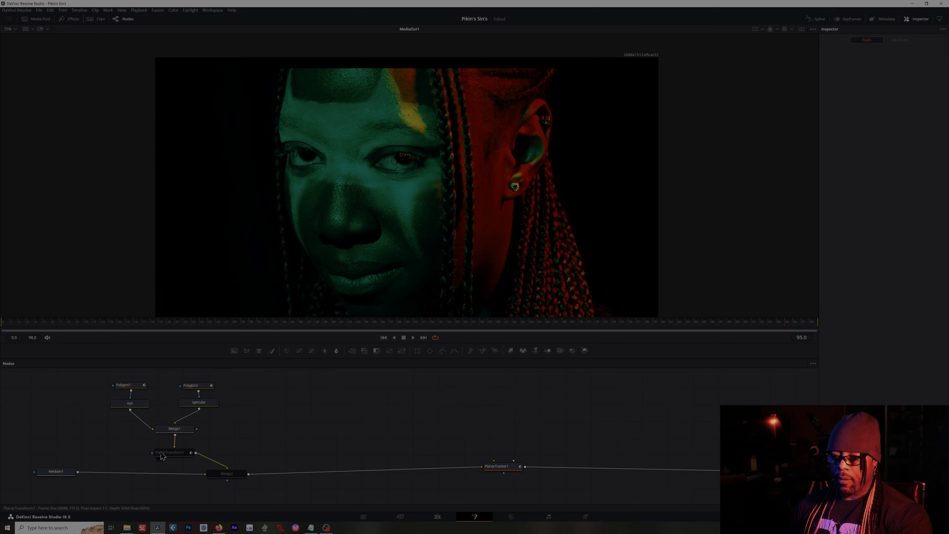
- Reconnect the Planar Transform node so it sits between Merge1 and the Merge2 foreground input
click(170, 452)
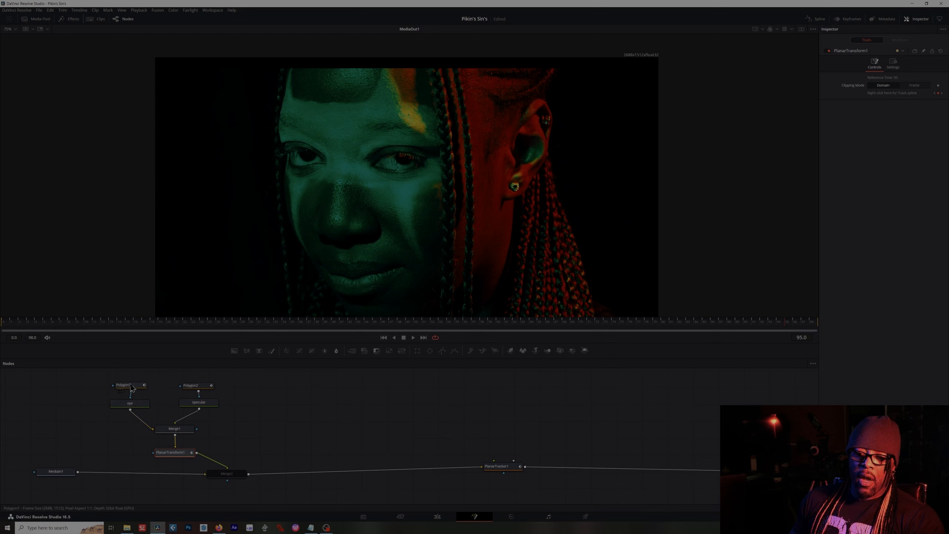
mouse_move(197, 407)
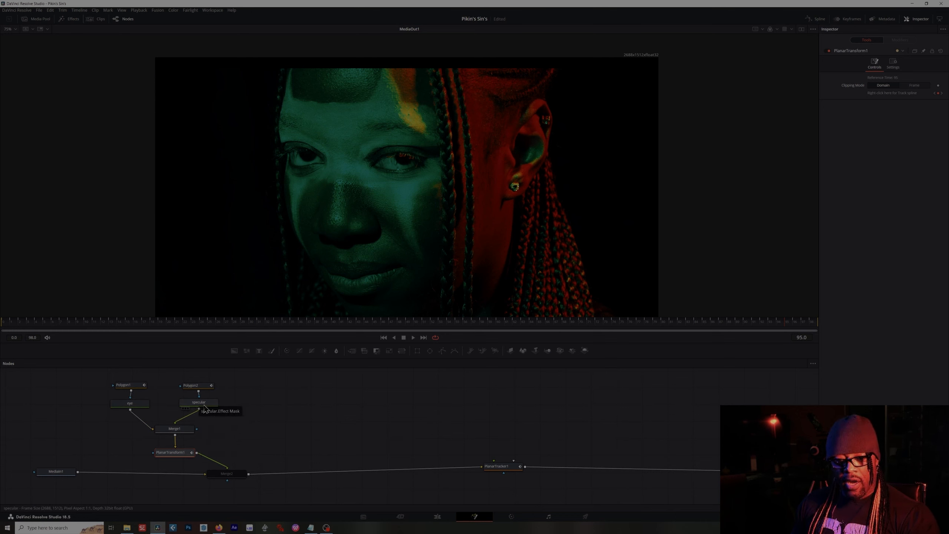
mouse_move(174, 433)
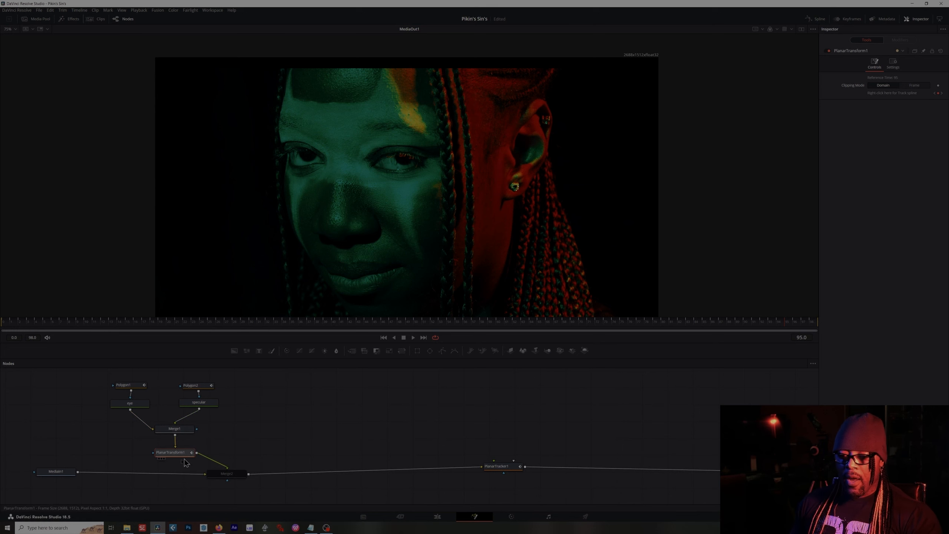
mouse_move(174, 458)
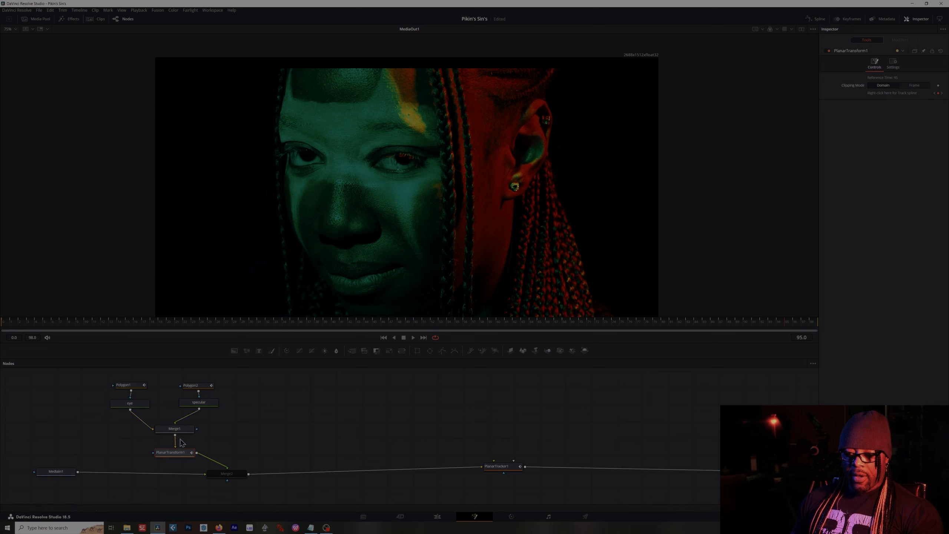
drag(176, 457, 294, 425)
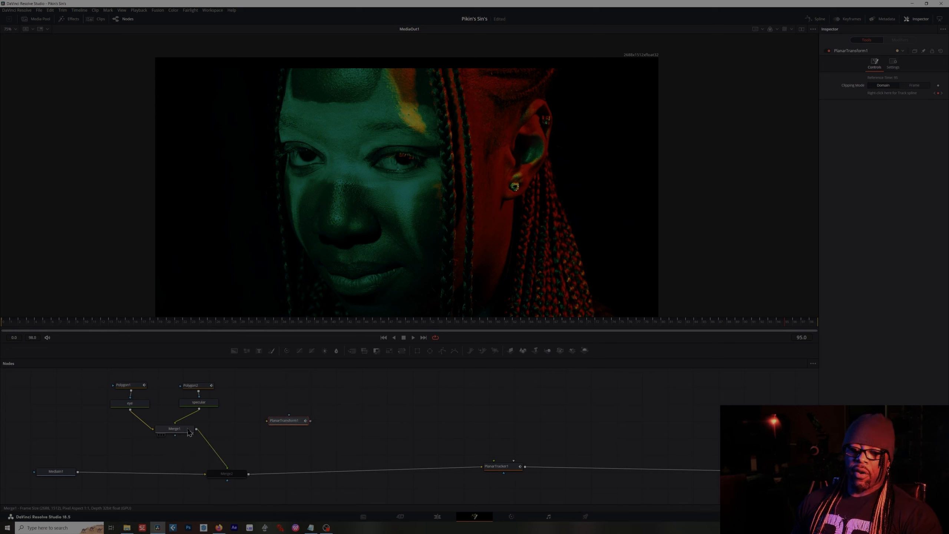
drag(284, 424, 228, 442)
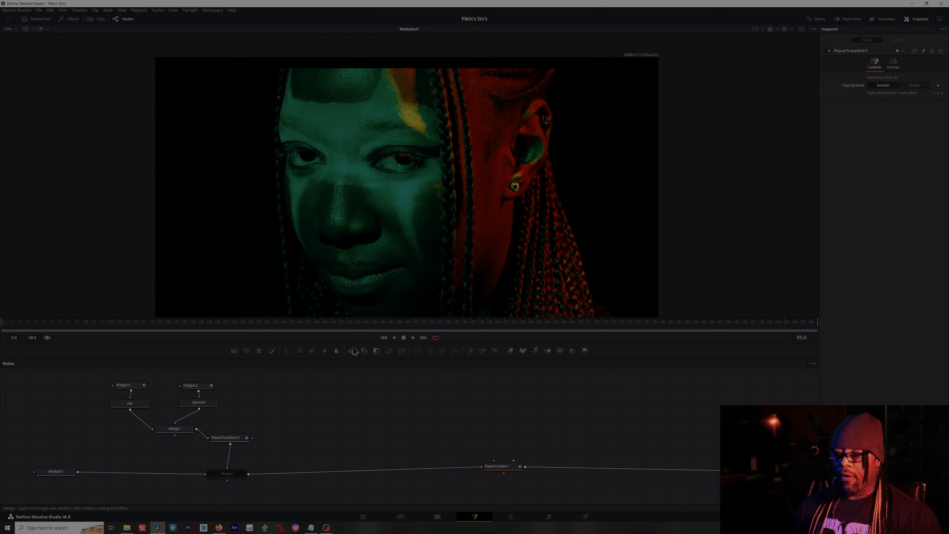
drag(352, 351, 299, 461)
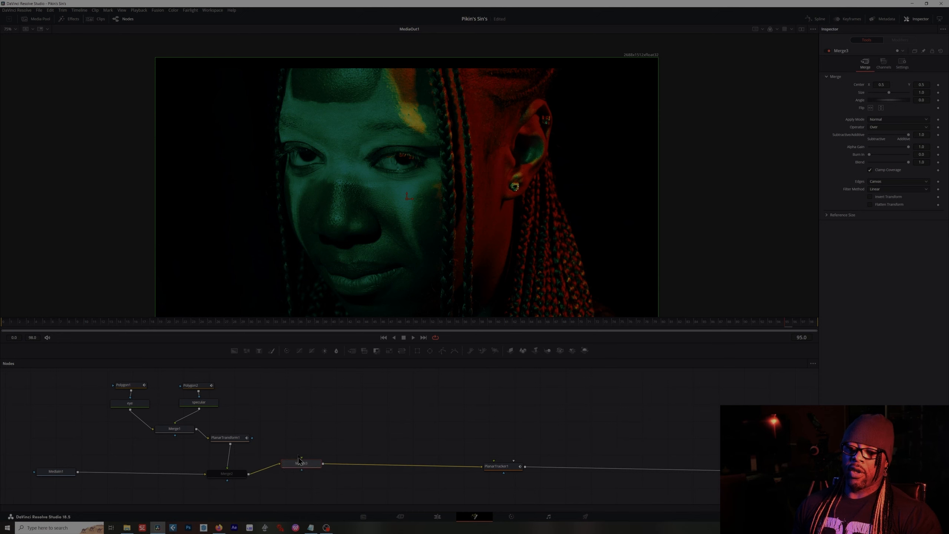
drag(293, 420, 298, 488)
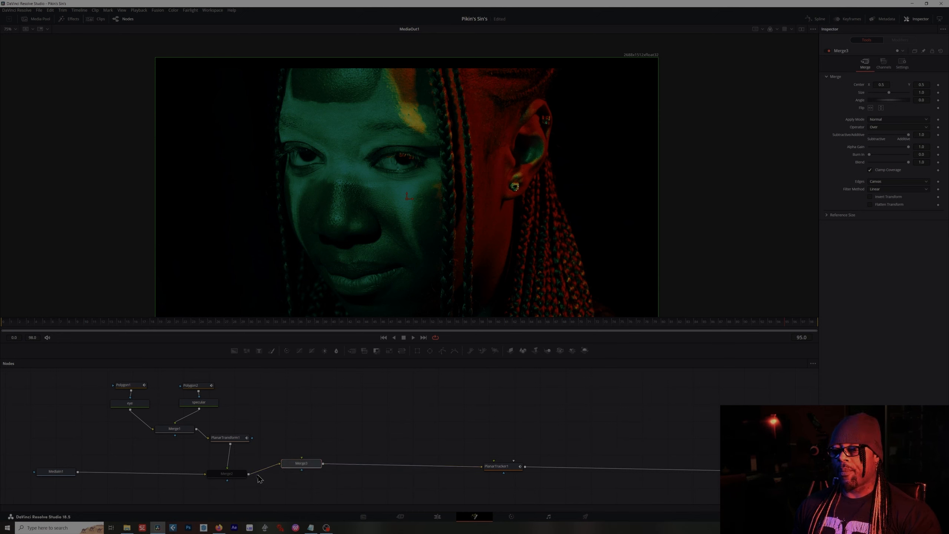
key(Delete)
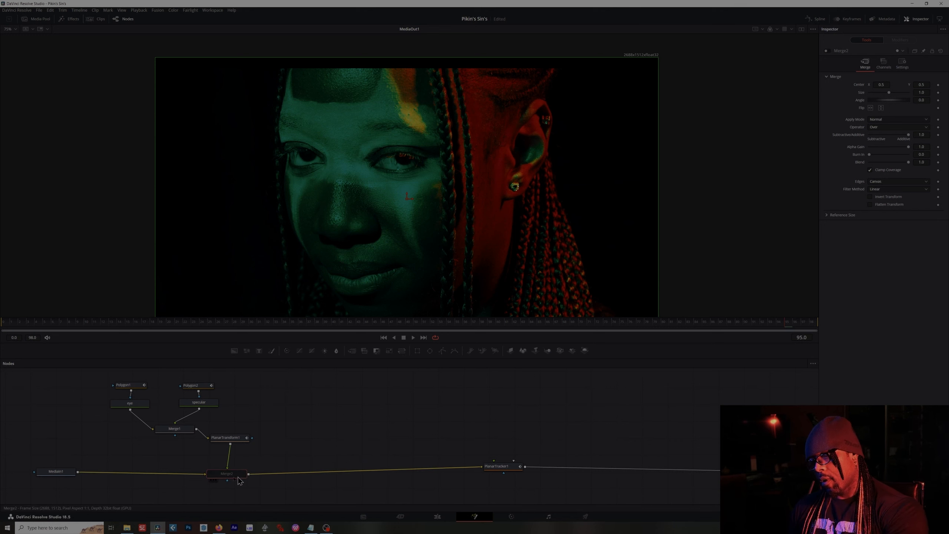
- Enable the Merge2 node and detach the Planar Tracker node from the main link
click(226, 475)
click(828, 51)
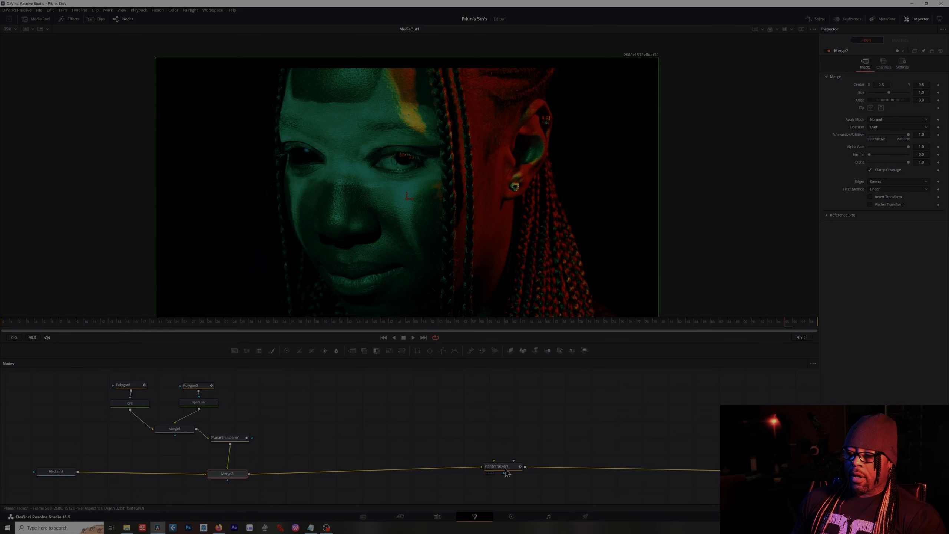
drag(505, 474, 505, 447)
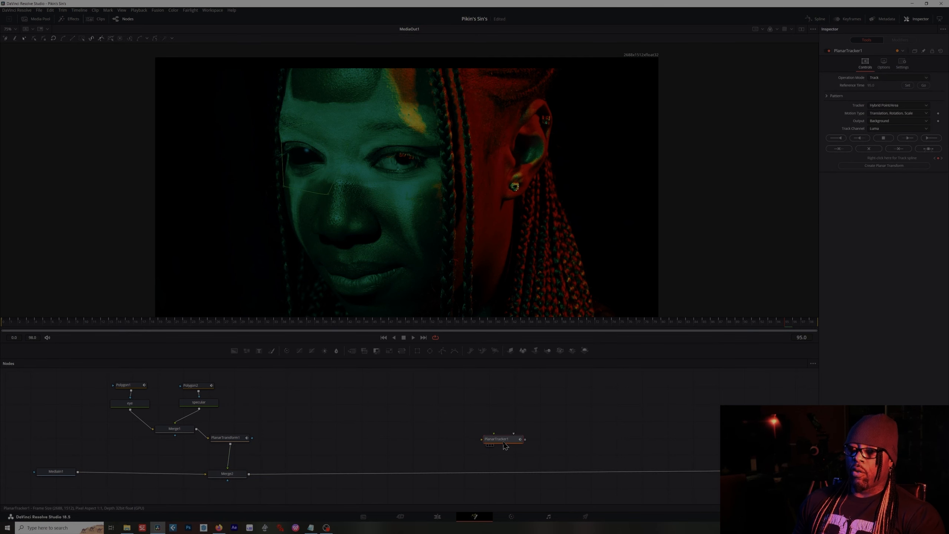
click(413, 415)
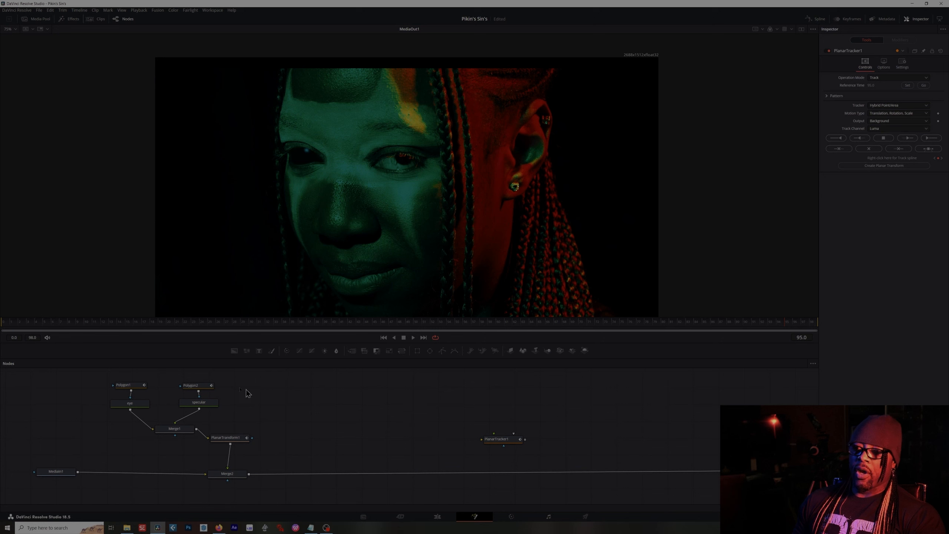
- Scrub to the start of the clip and play it back to review the tracked eye effect
drag(292, 326, 564, 318)
drag(588, 322, 8, 332)
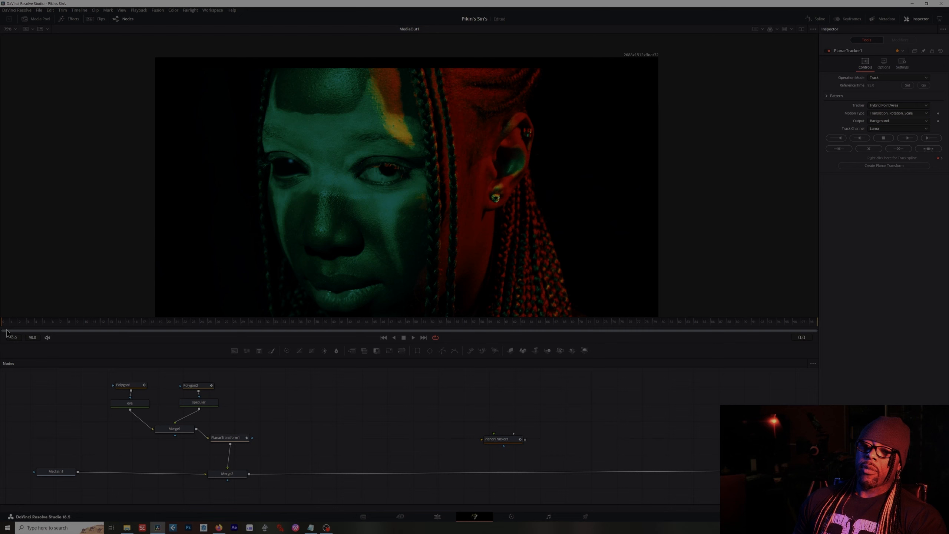
key(space)
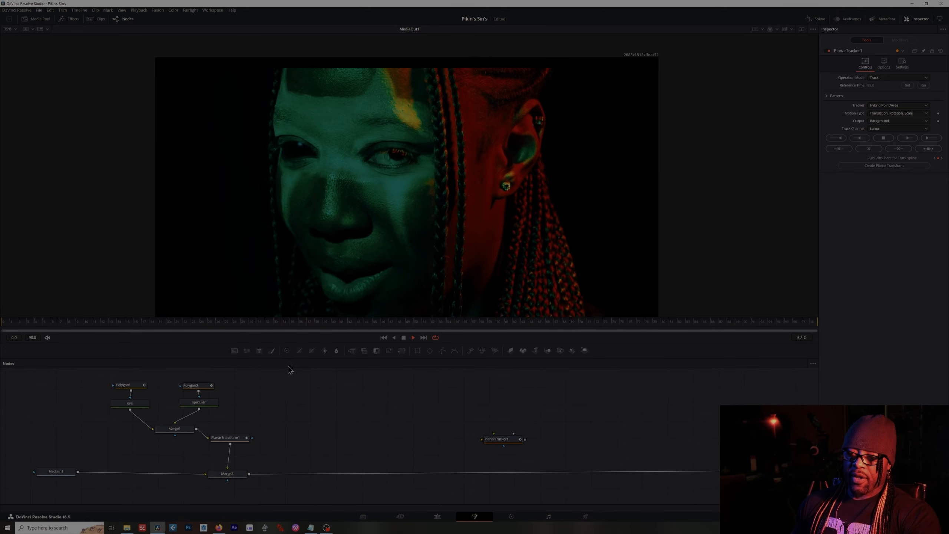
key(space)
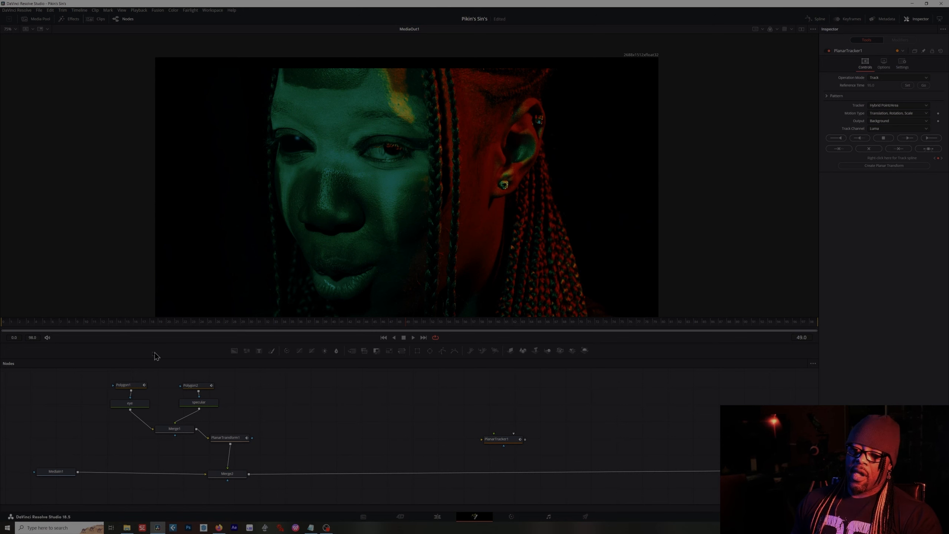
- Set the Polygon1 eye mask's soft edge to 0.004 while zoomed in on the eye
click(129, 388)
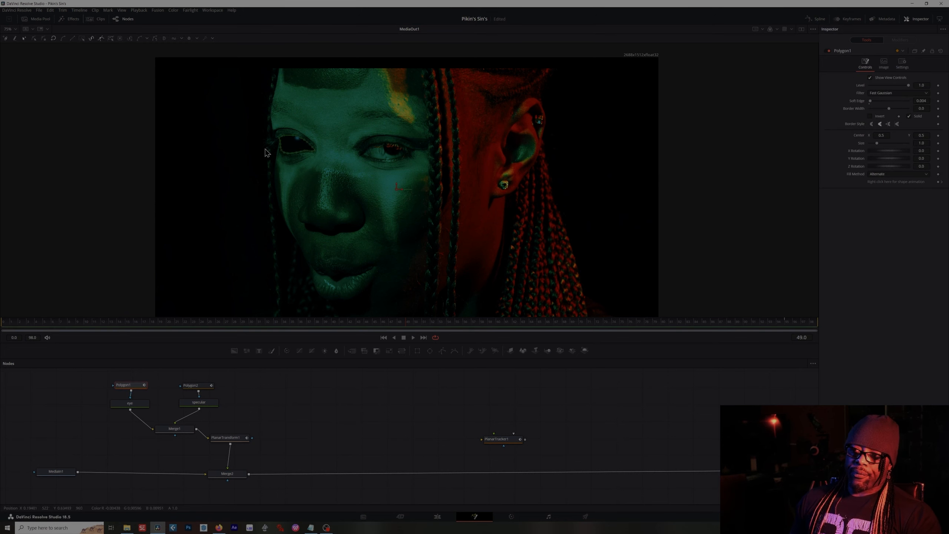
scroll(313, 162, up, 10)
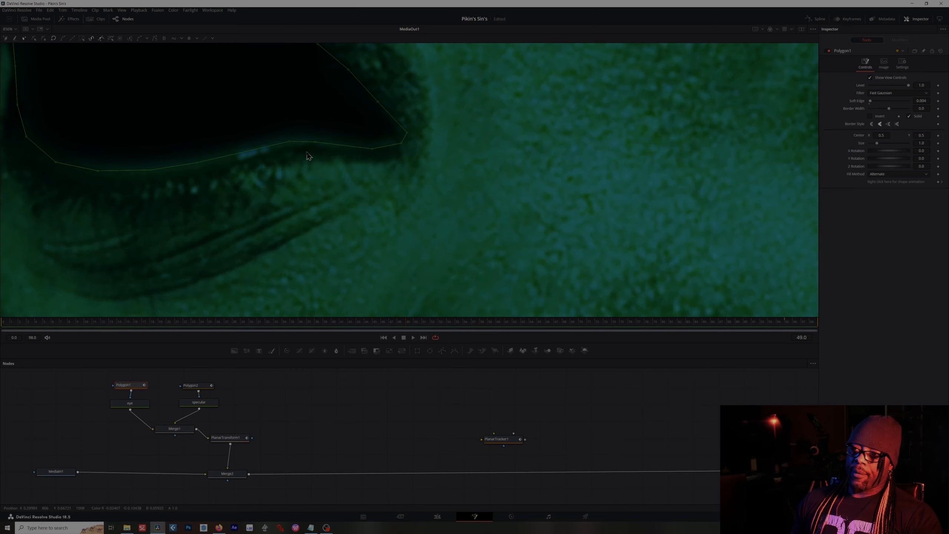
drag(313, 171, 532, 247)
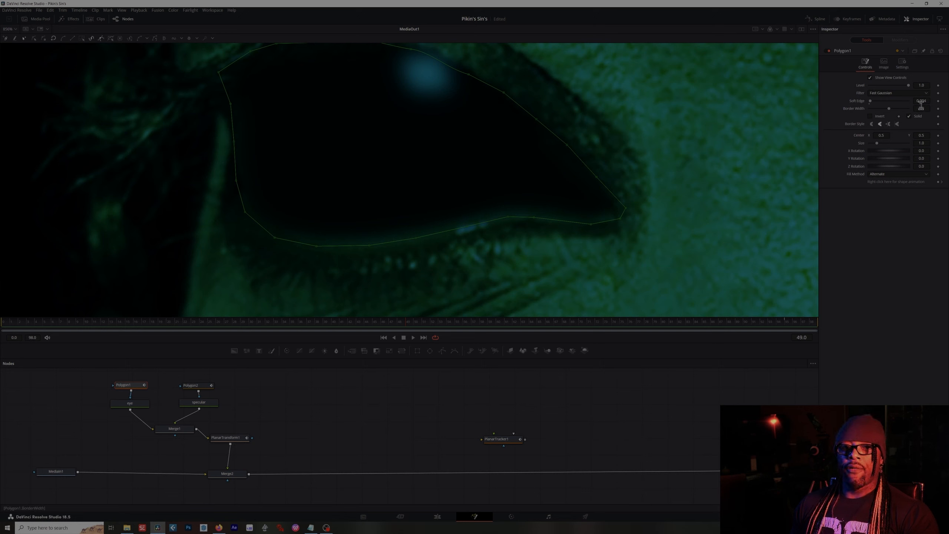
drag(929, 100, 915, 100)
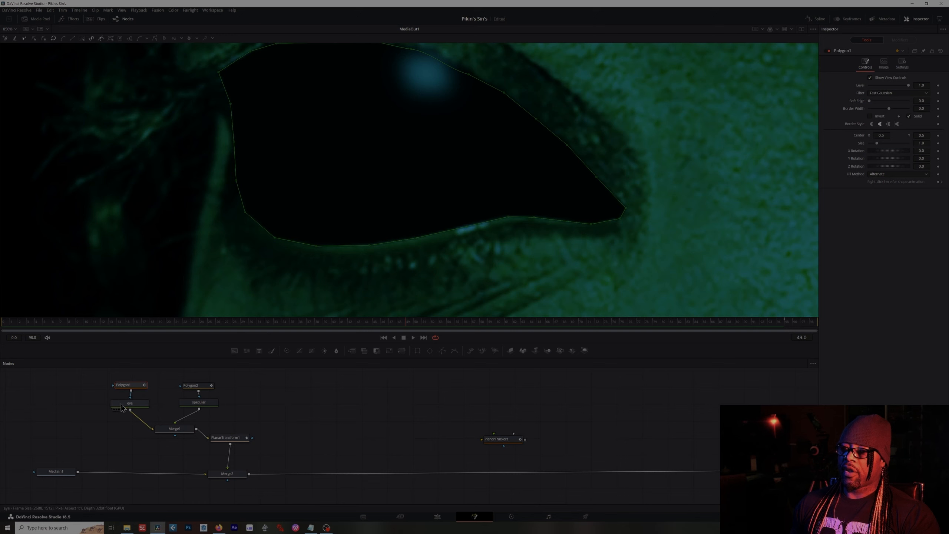
click(122, 406)
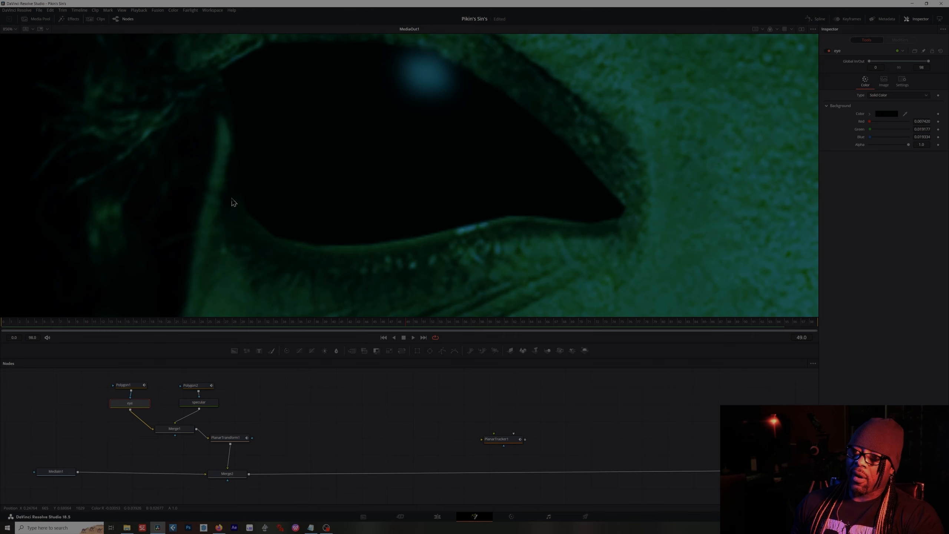
click(128, 385)
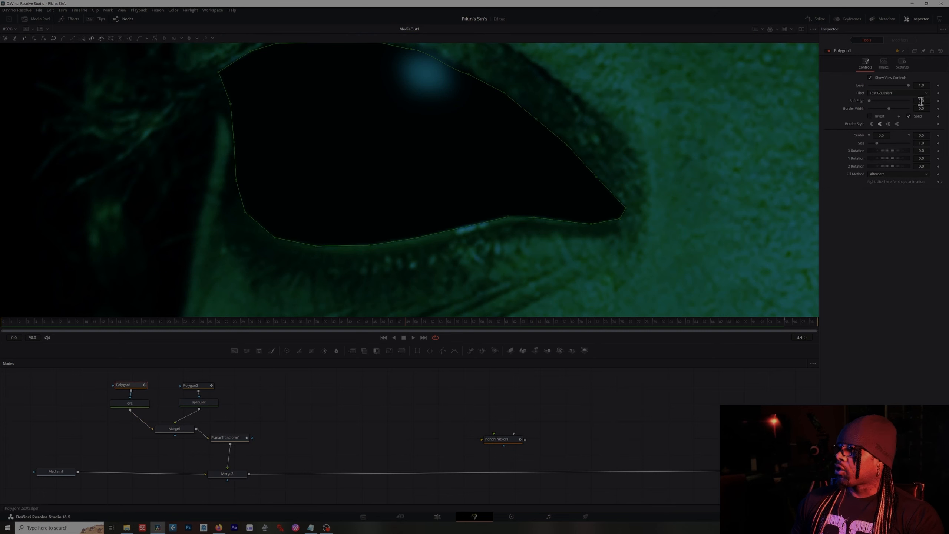
drag(921, 101, 929, 101)
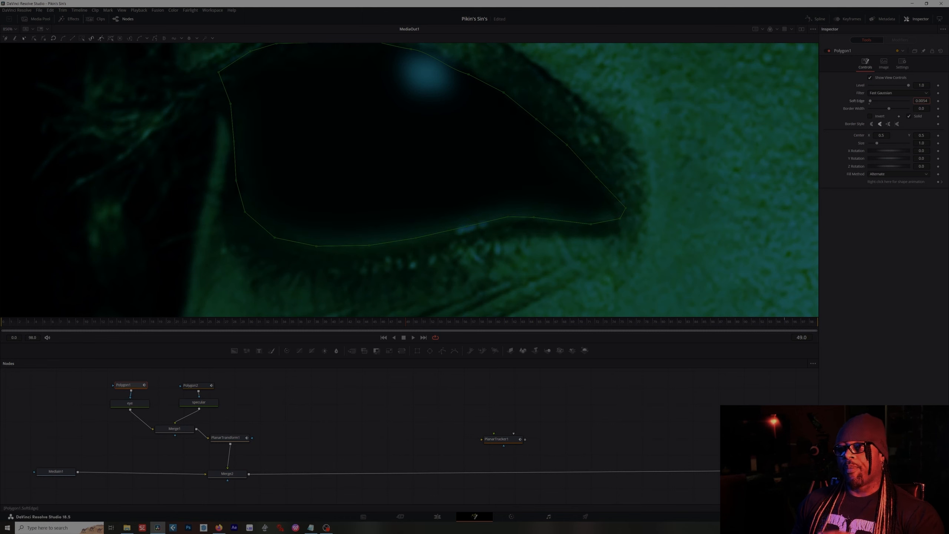
drag(922, 100, 927, 101)
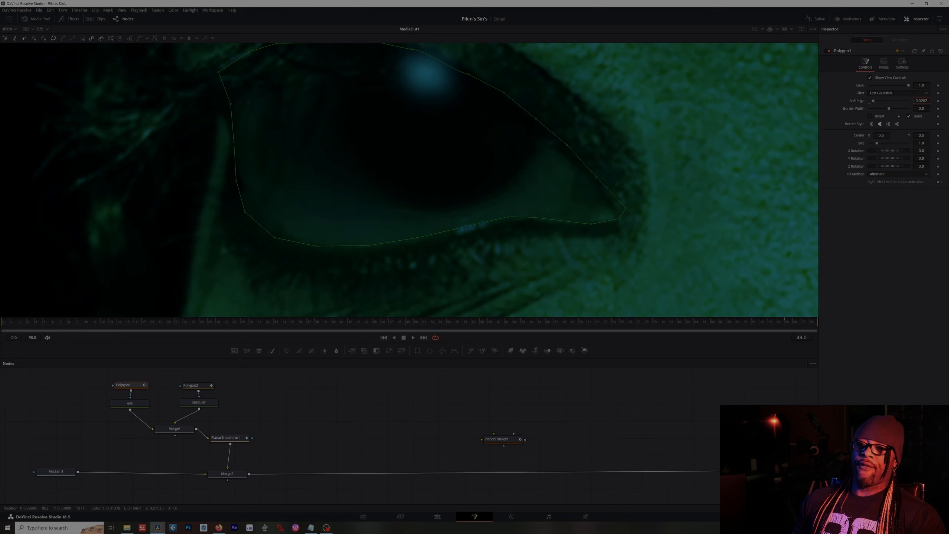
drag(922, 101, 924, 101)
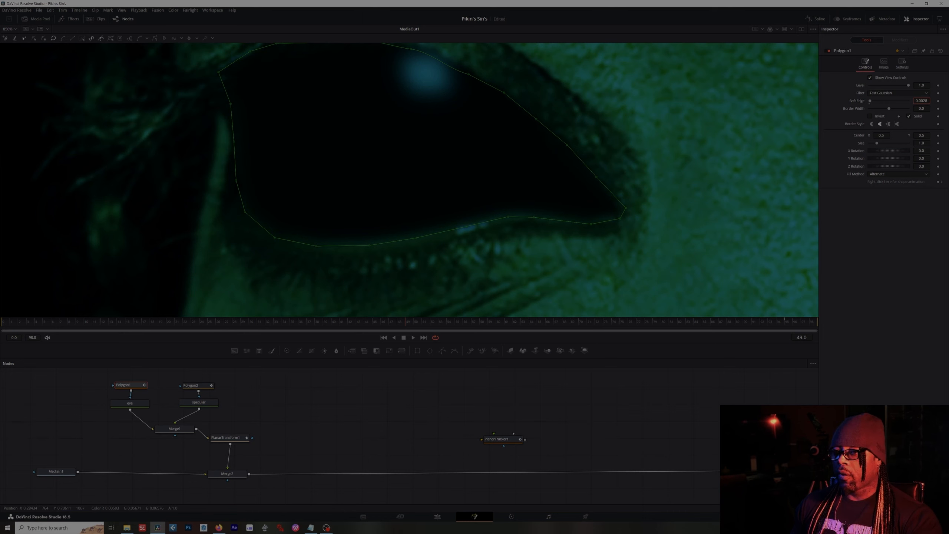
drag(921, 101, 916, 101)
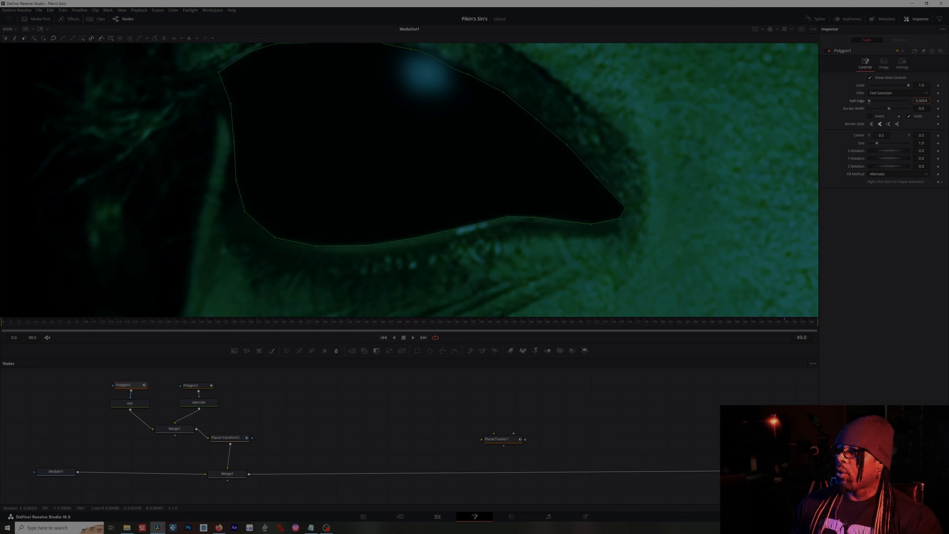
right_click(922, 102)
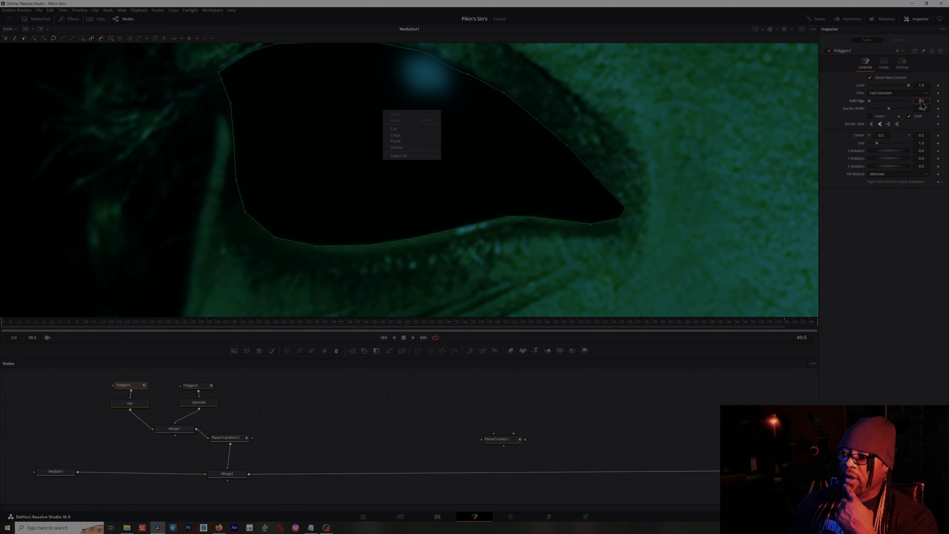
click(895, 265)
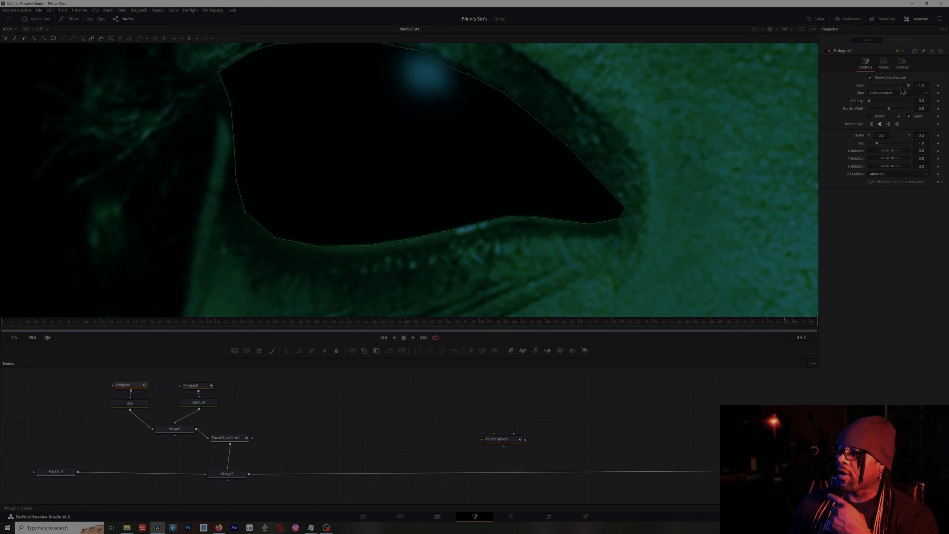
key(Tab)
click(922, 100)
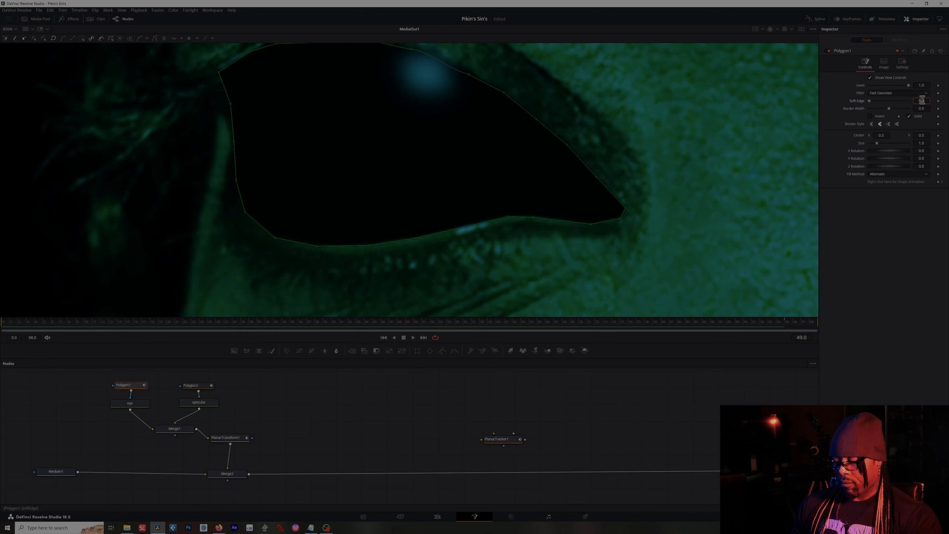
text(04)
key(Tab)
click(866, 269)
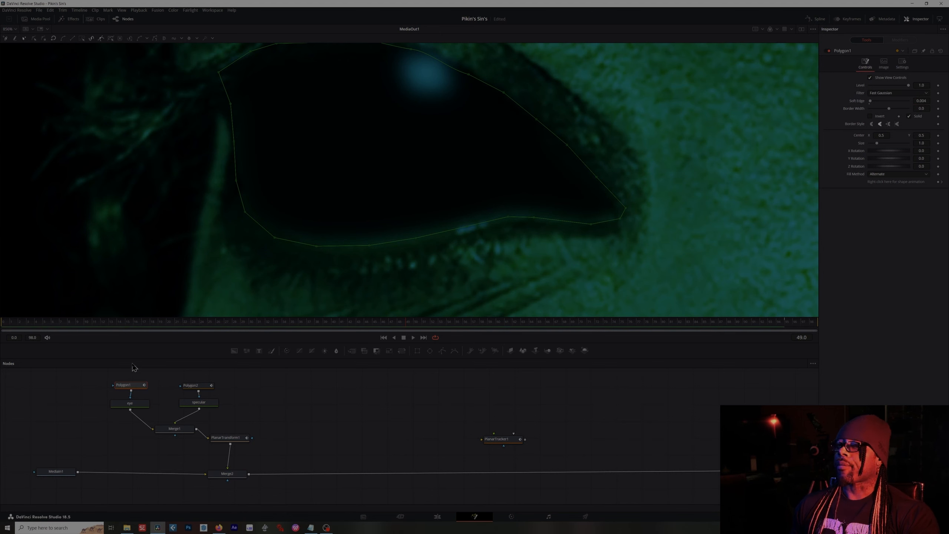
- Select the Polygon2 highlight mask and adjust its soft edge
click(135, 404)
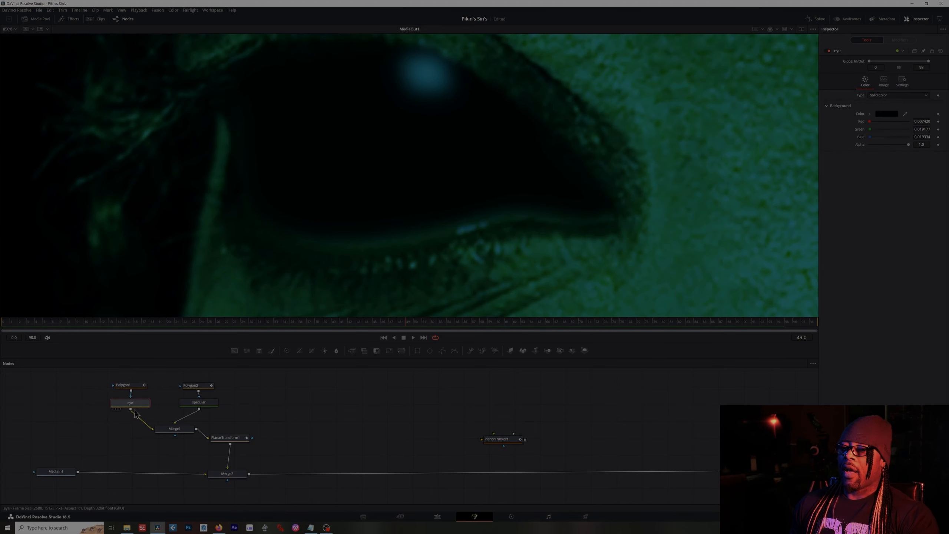
click(202, 408)
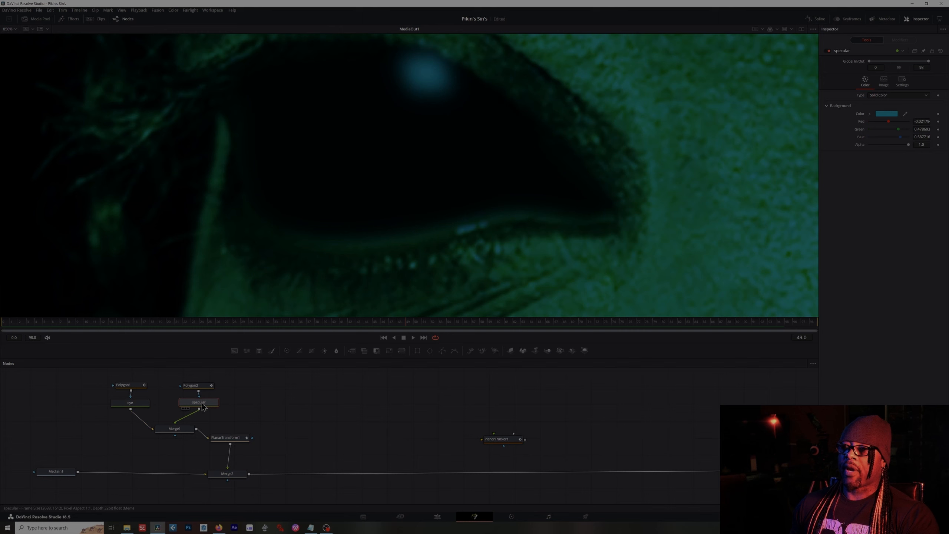
click(197, 389)
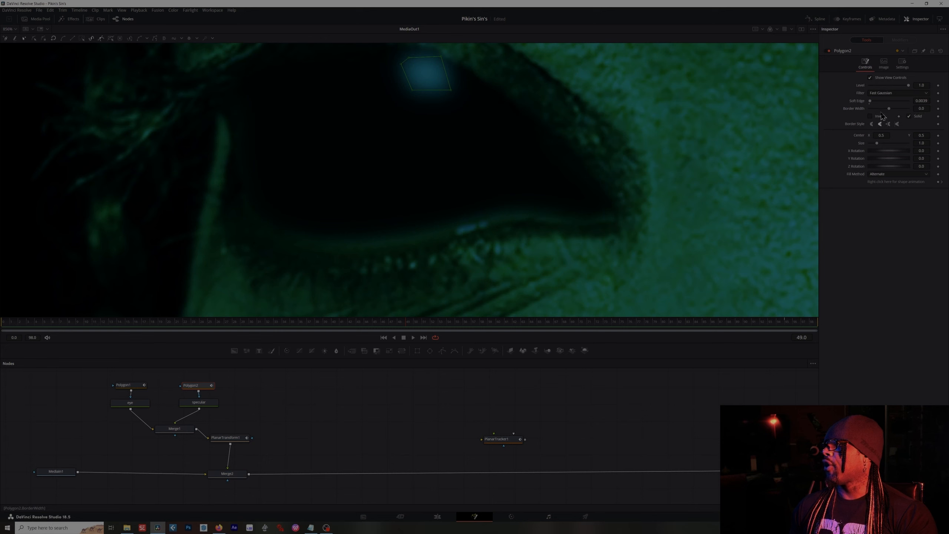
drag(872, 103, 859, 104)
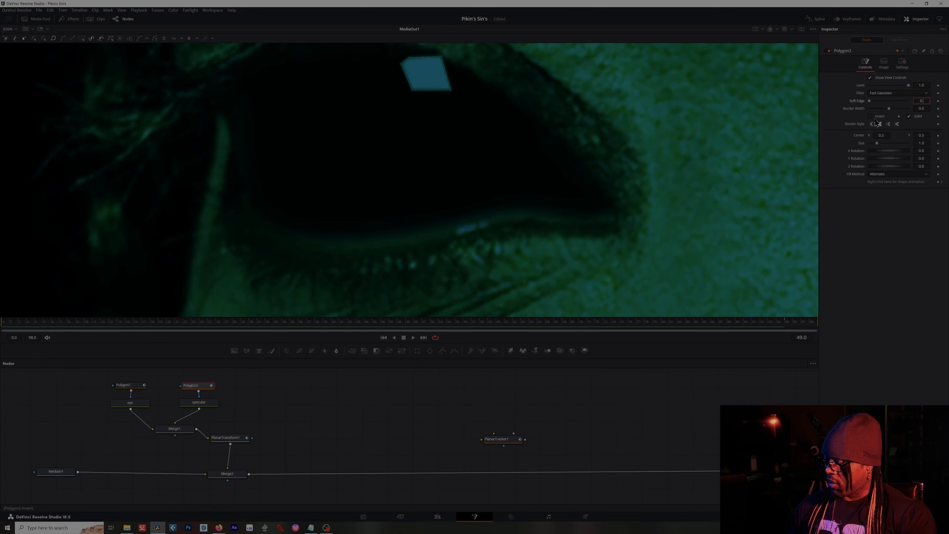
key(Tab)
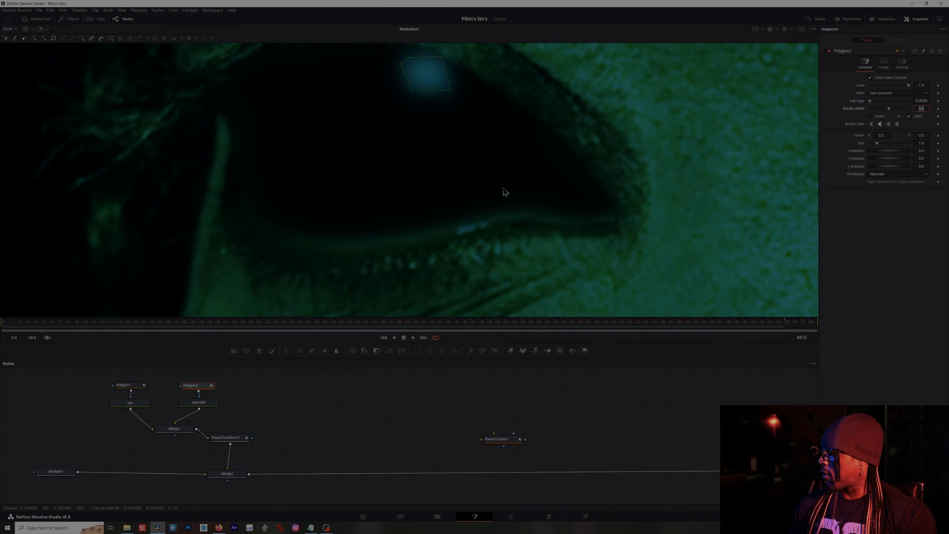
- Fit the viewer to the frame, view the Merge2 result and play back the clip
scroll(473, 183, down, 5)
scroll(472, 182, down, 2)
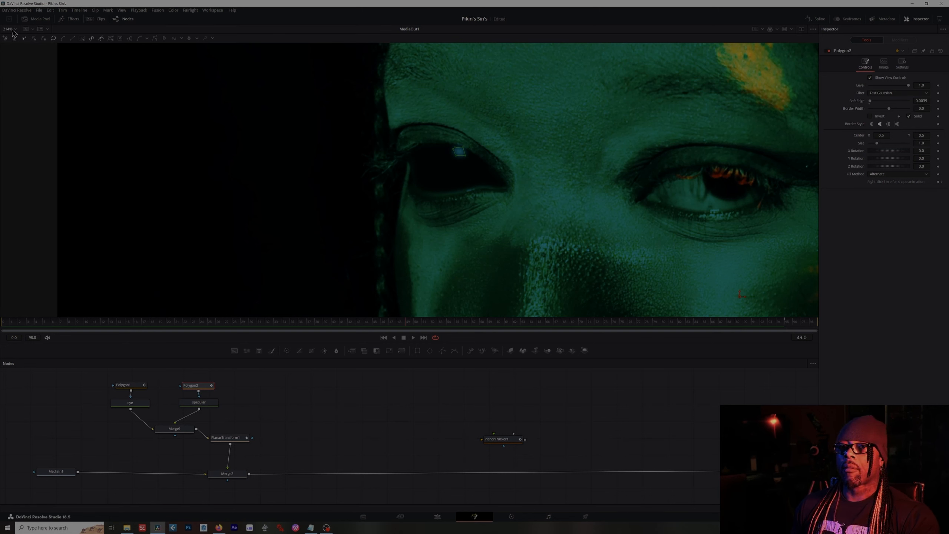
click(15, 30)
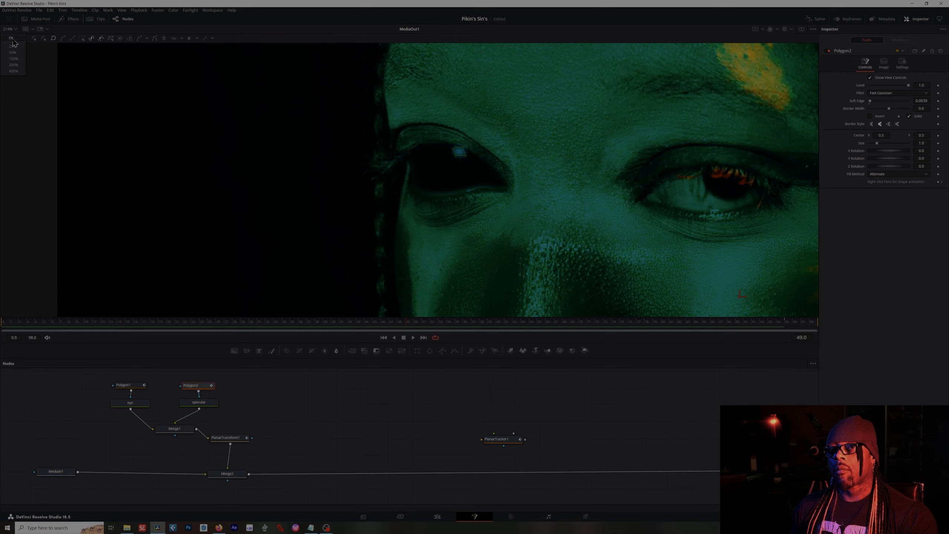
click(15, 45)
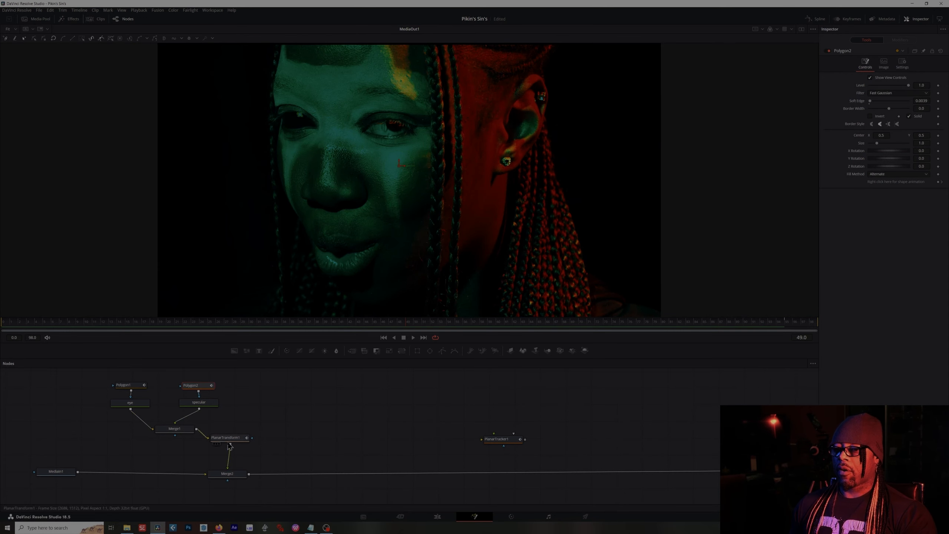
click(227, 474)
key(space)
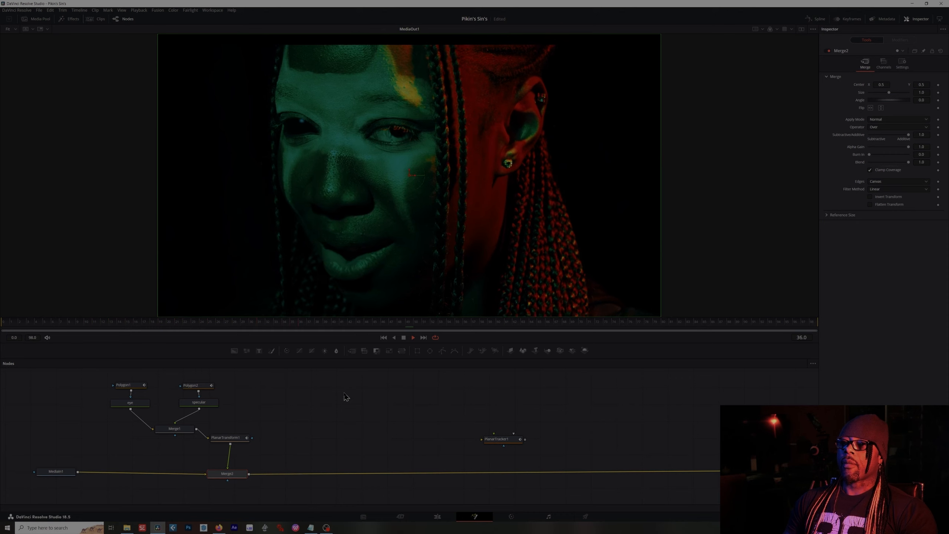
key(space)
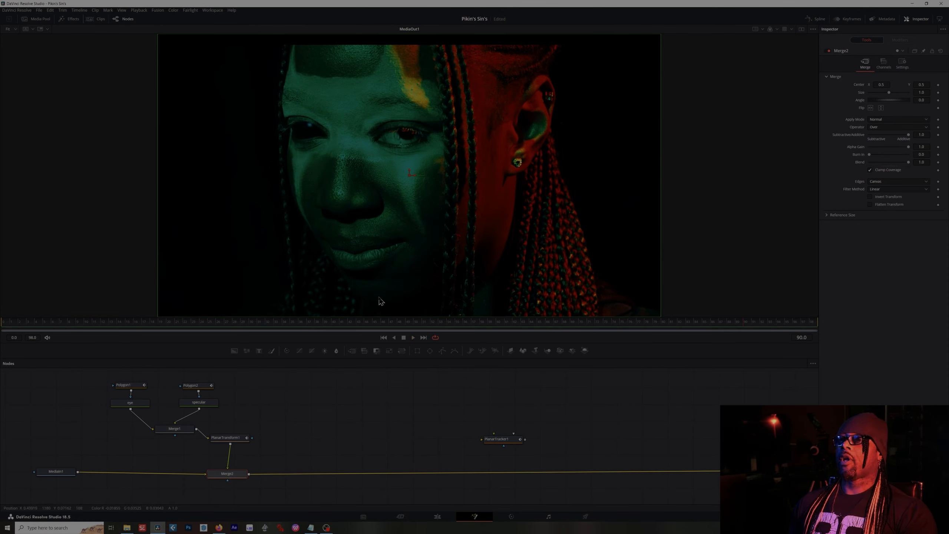